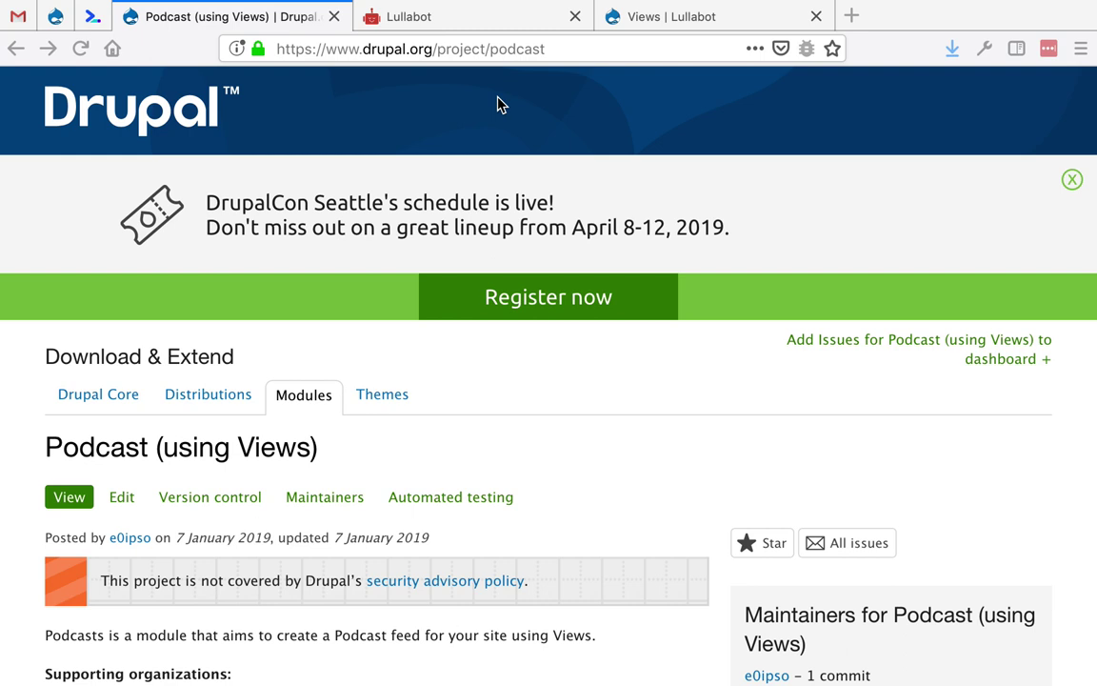
# - Open the Podcasts page of the Lullabot website and look through all the listed shows, including the retired ones
pyautogui.click(484, 23)
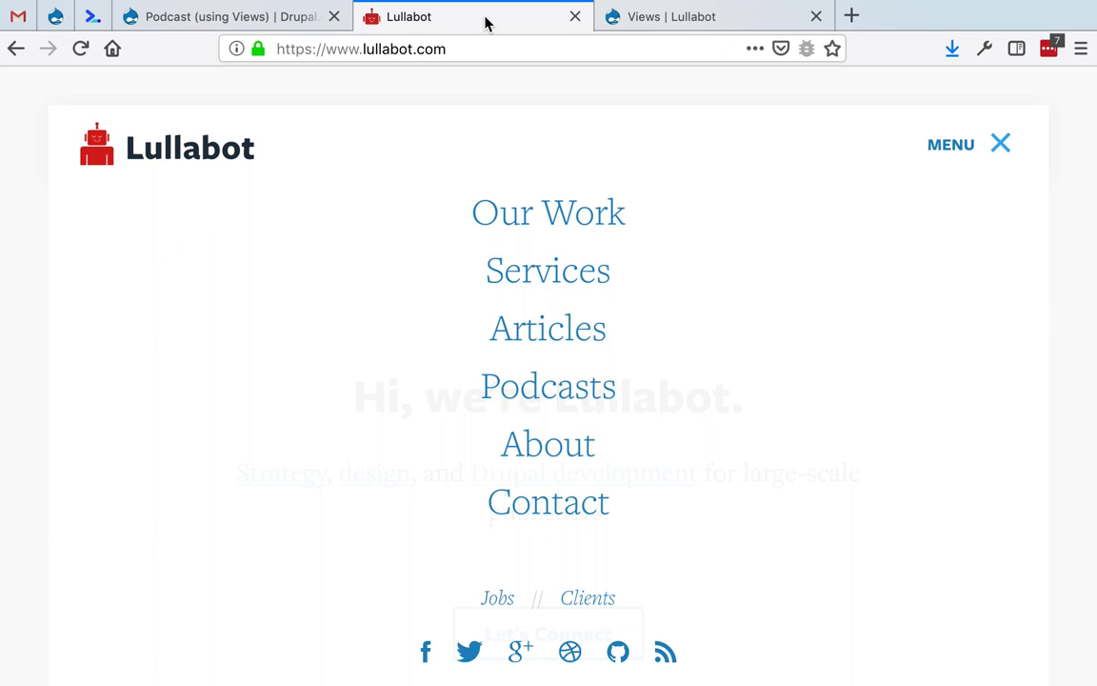
pyautogui.click(589, 390)
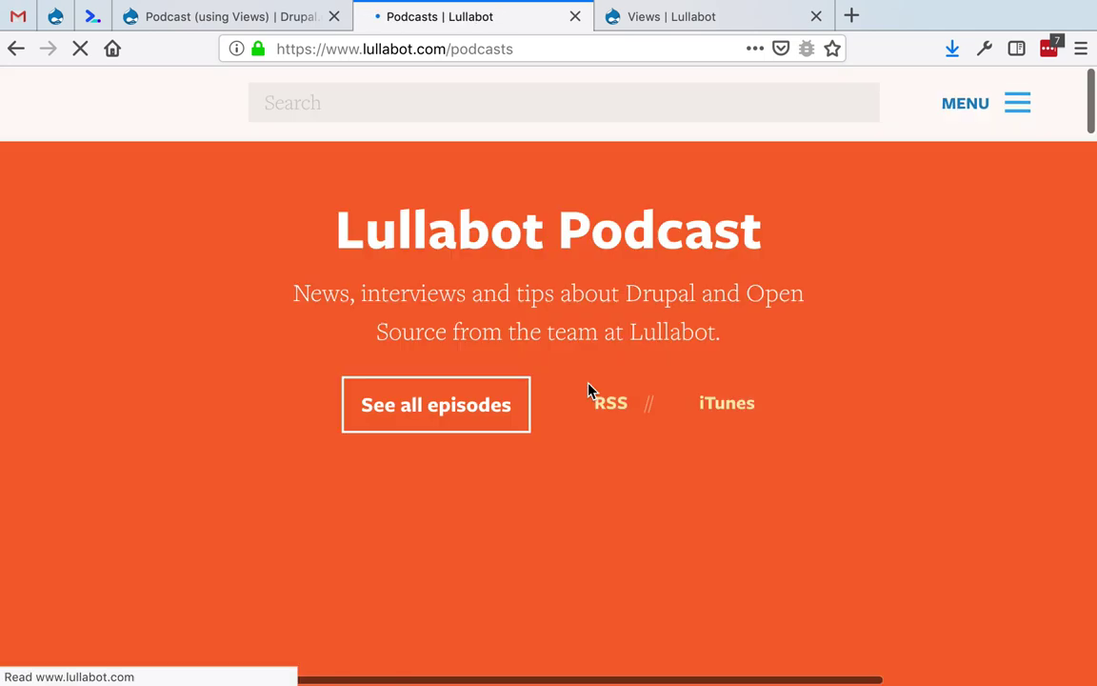
pyautogui.scroll(-10, 589, 391)
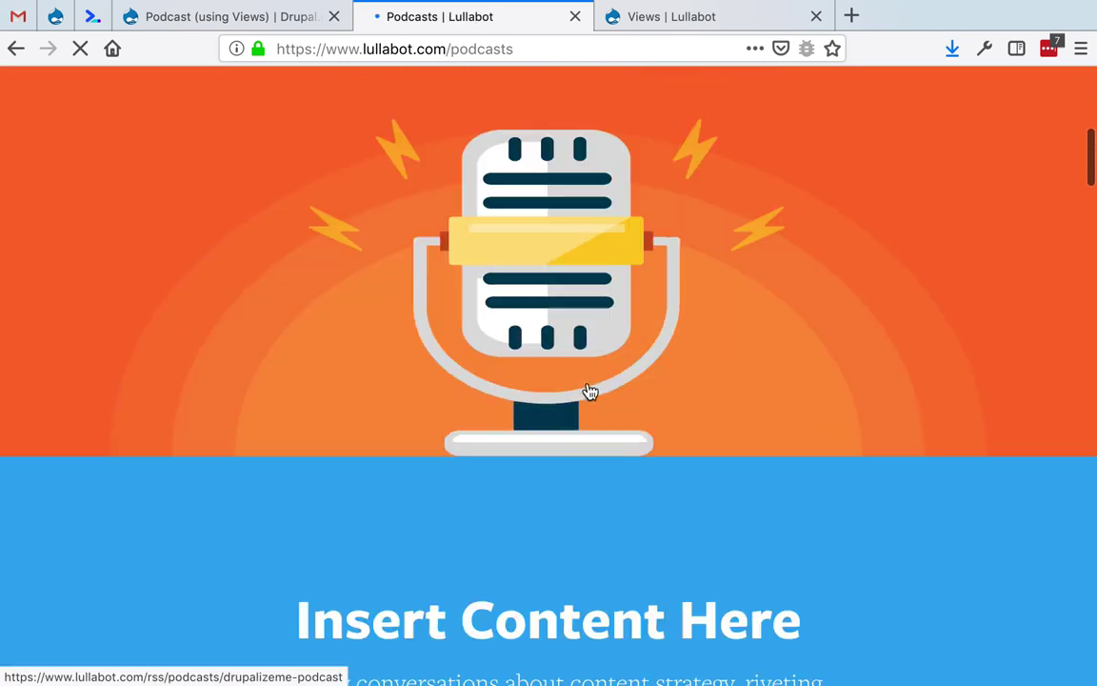
pyautogui.scroll(-8, 590, 391)
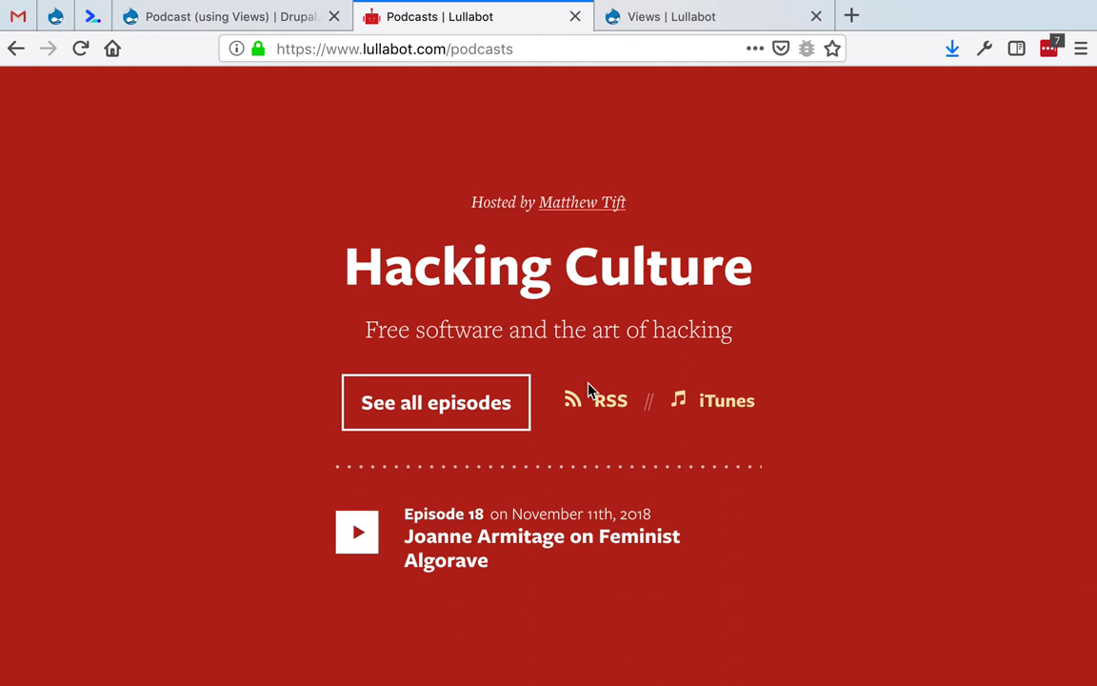
pyautogui.scroll(15, 590, 390)
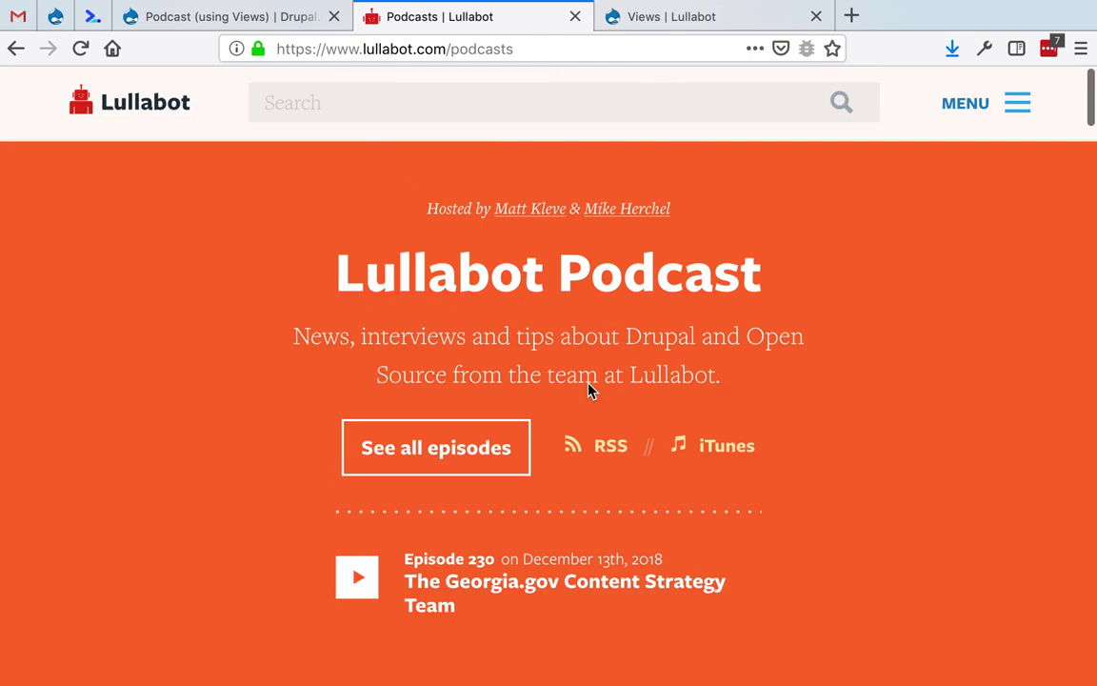
pyautogui.scroll(-5, 590, 390)
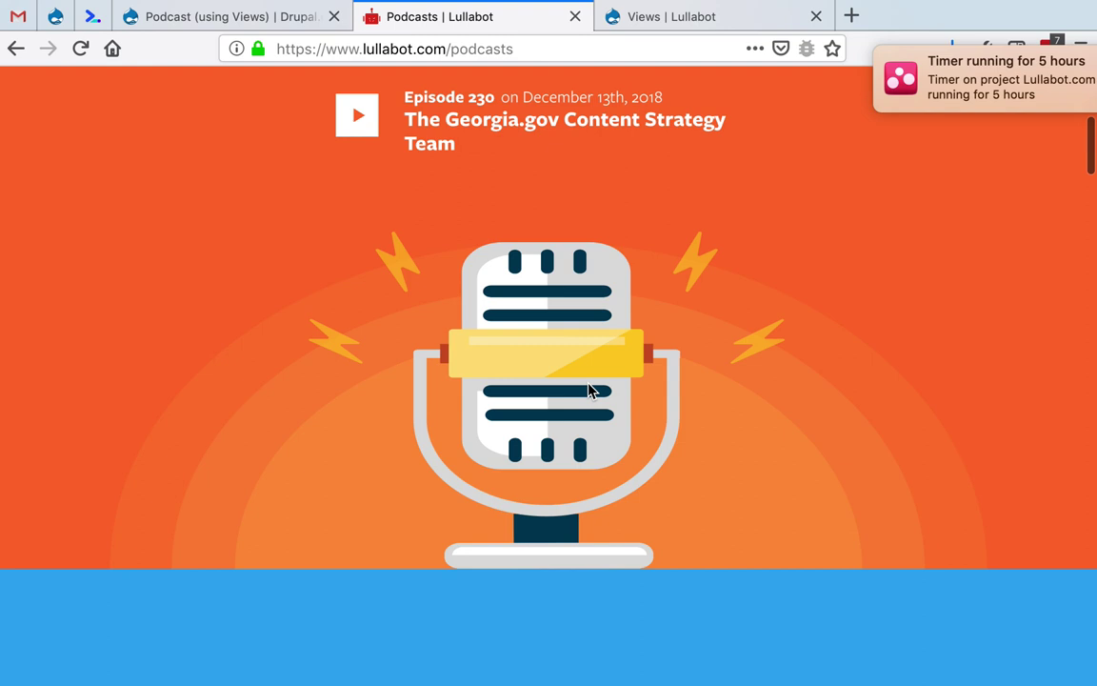
pyautogui.scroll(-5, 589, 389)
pyautogui.scroll(-1, 664, 338)
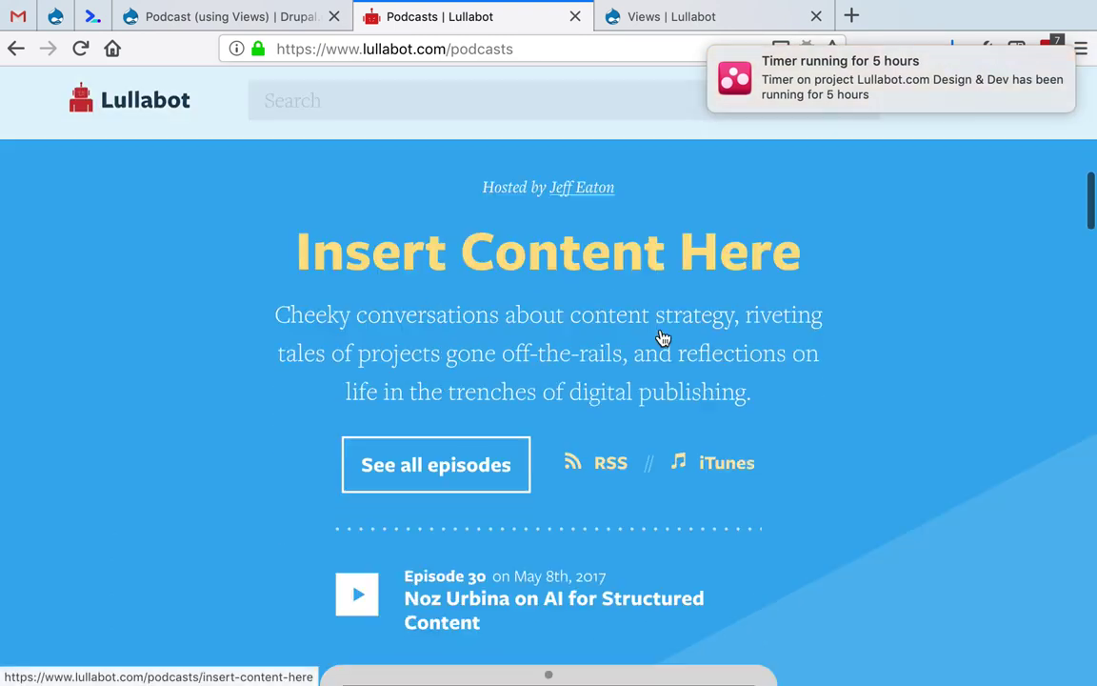
pyautogui.scroll(-10, 664, 338)
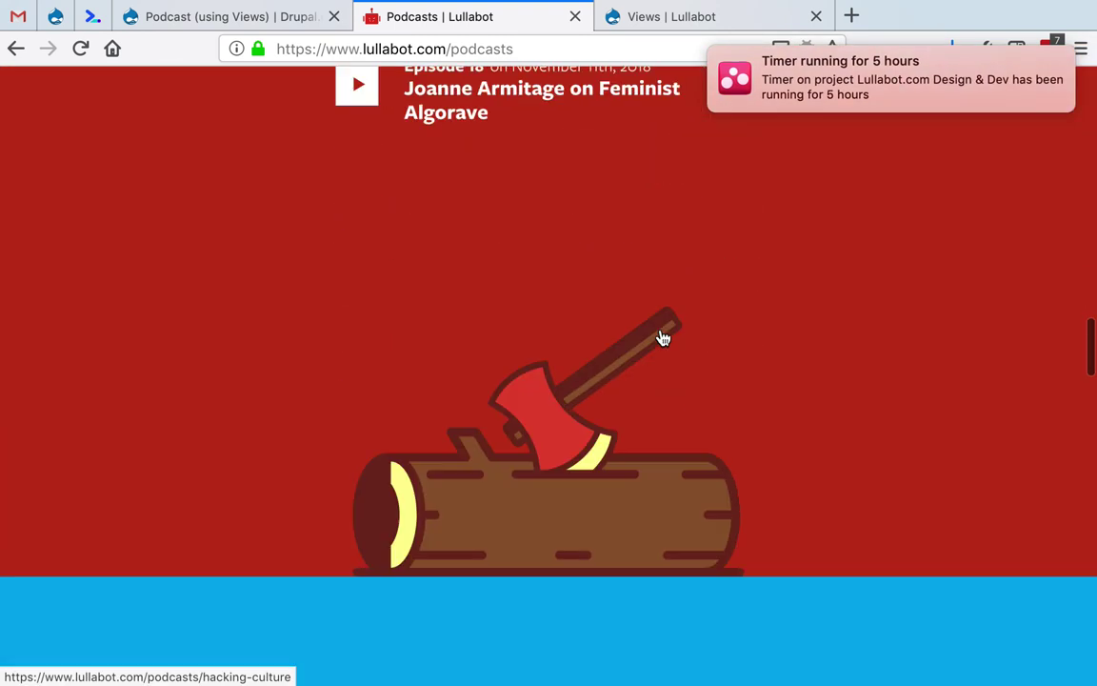
pyautogui.scroll(-10, 664, 338)
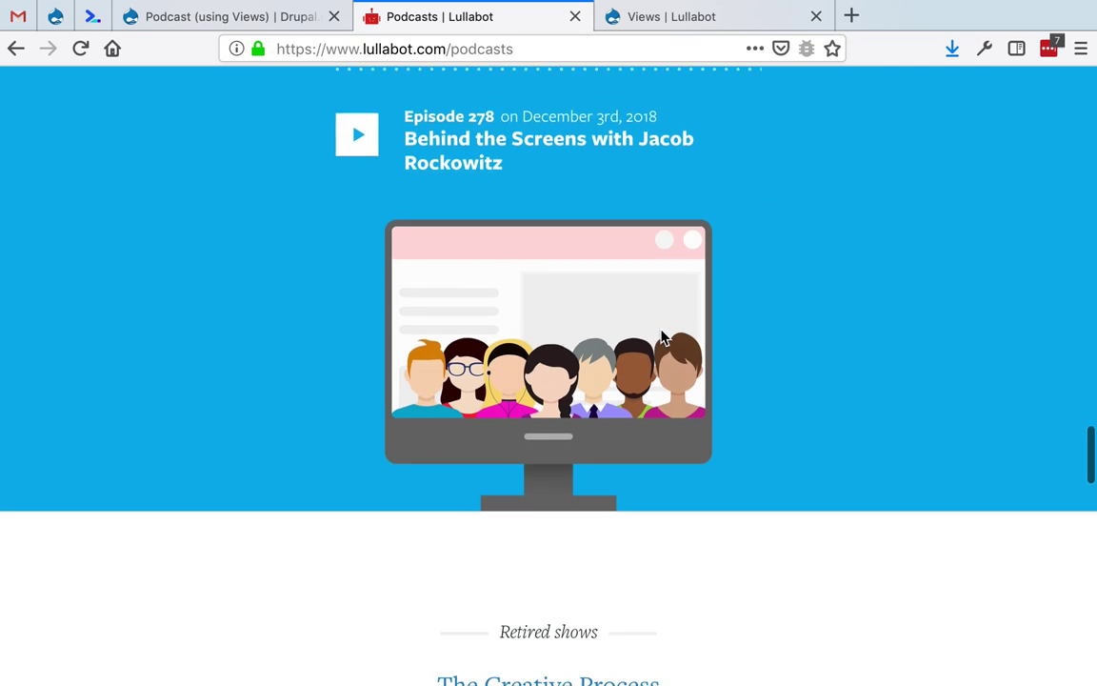
pyautogui.scroll(-5, 664, 338)
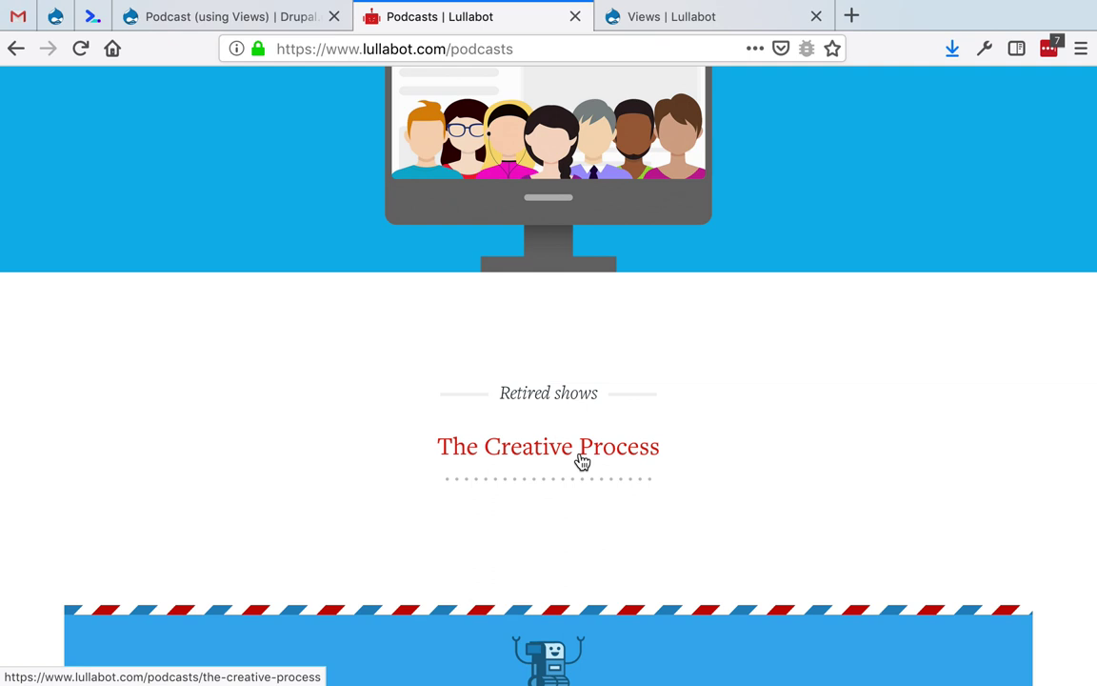
# - Add a new view on the local Drupal site and name it "Podcast RSS feed"
pyautogui.click(790, 23)
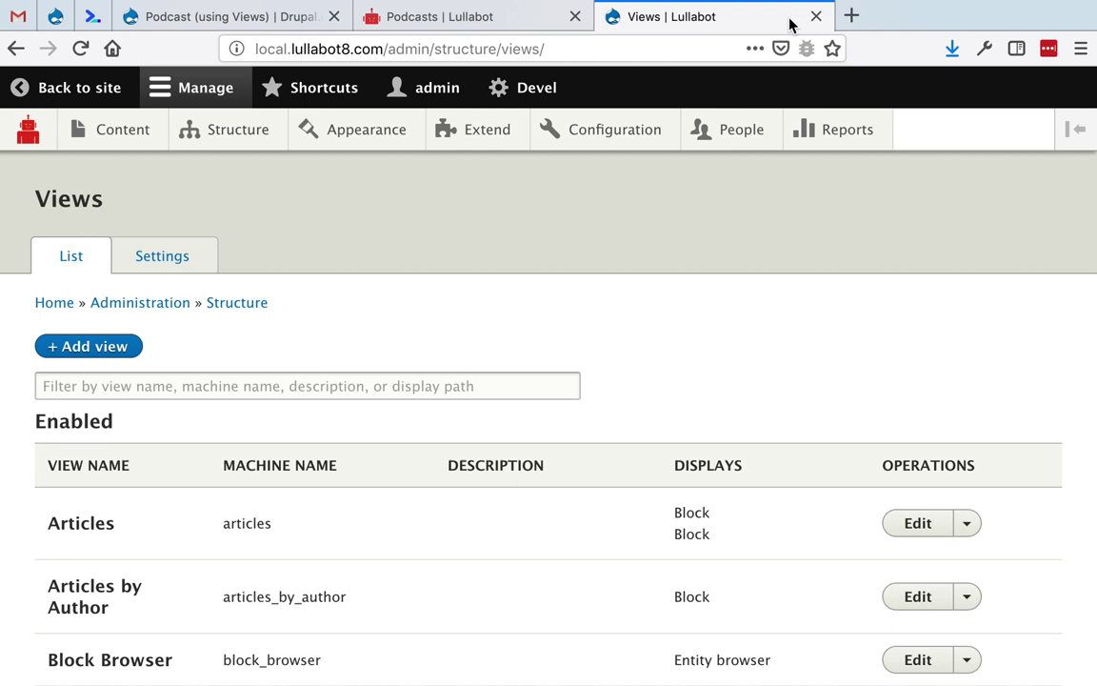
pyautogui.click(91, 348)
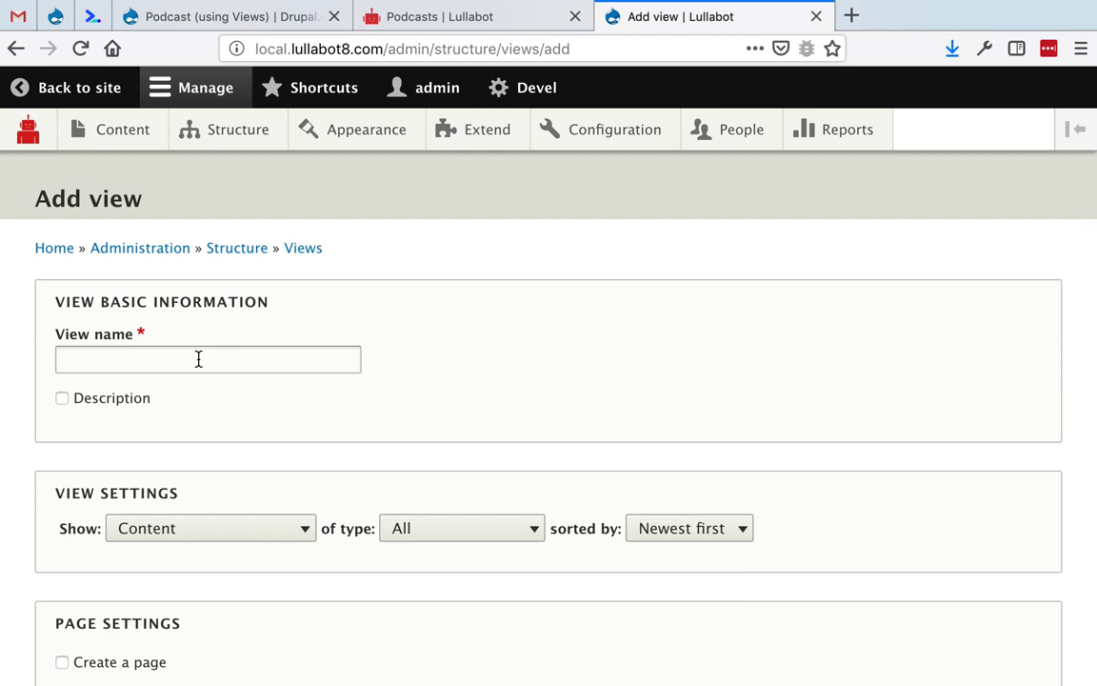
pyautogui.click(198, 358)
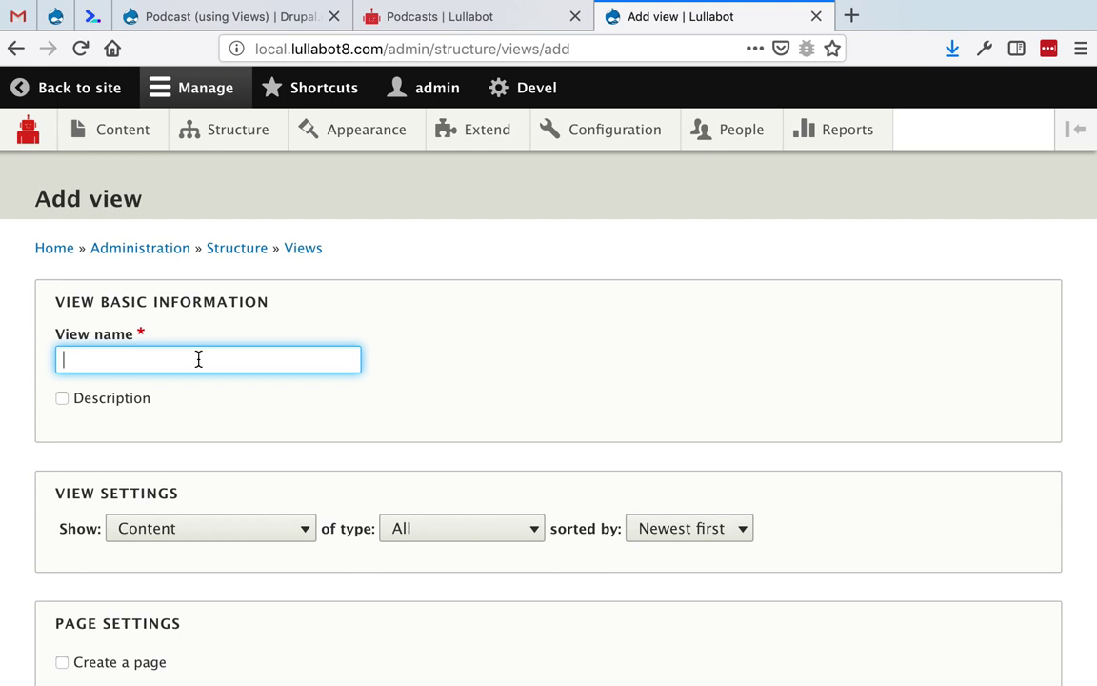
pyautogui.write('Podcast')
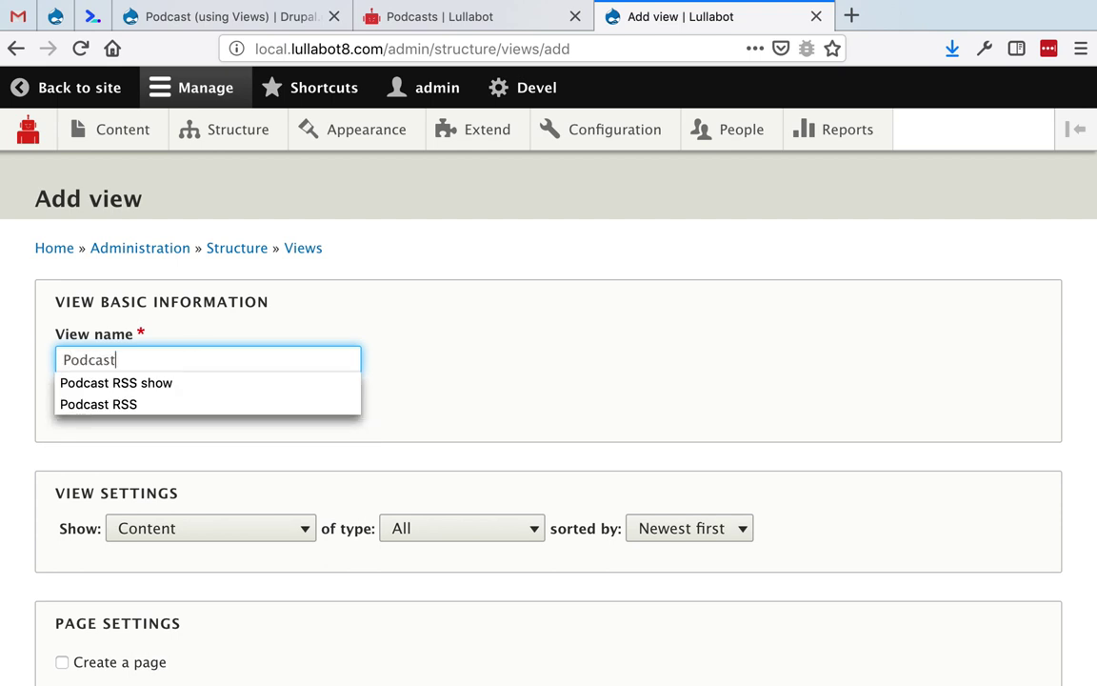
pyautogui.press('Down')
pyautogui.press('Down')
pyautogui.press('Return')
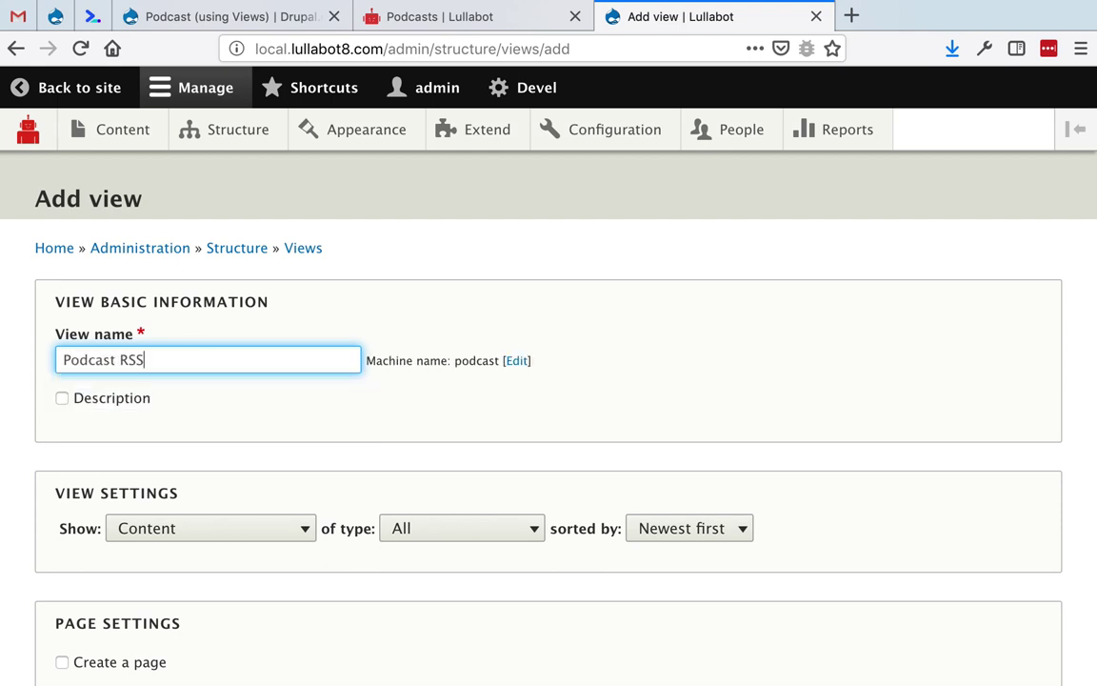
pyautogui.write('feed')
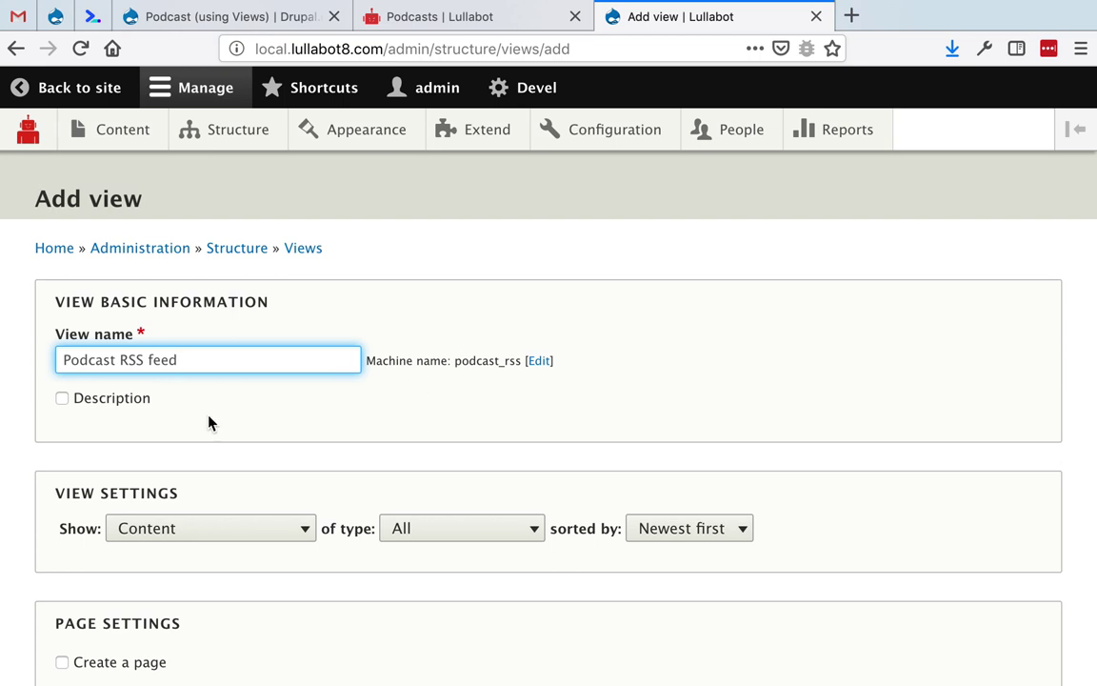
pyautogui.click(210, 419)
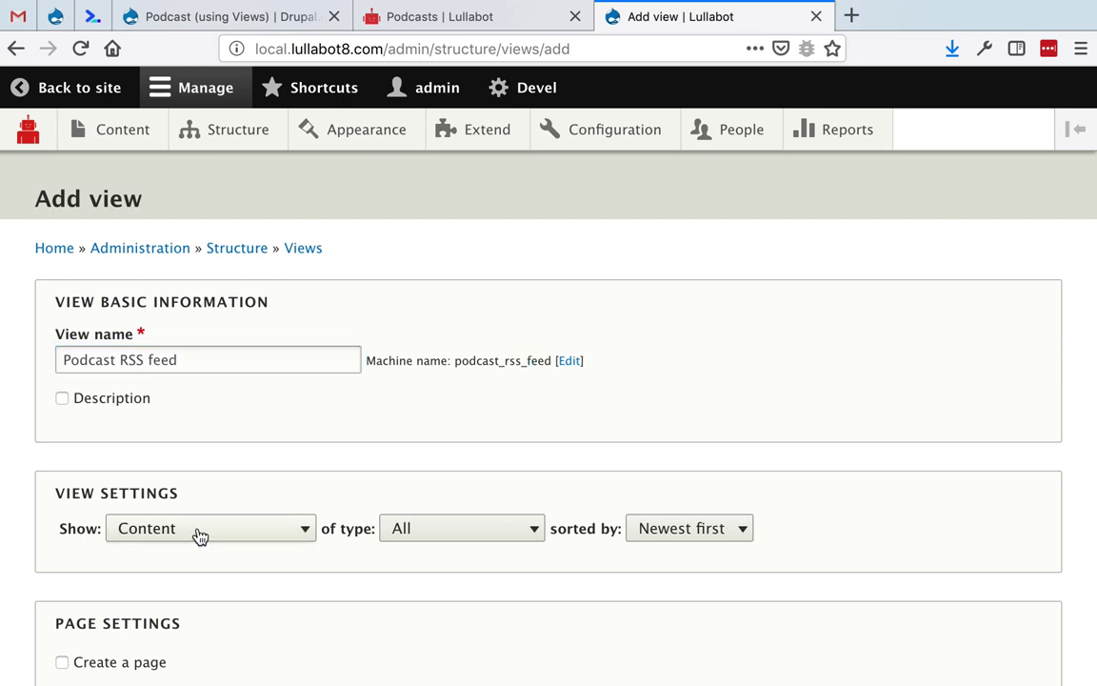
# - Restrict the new view to content of type Episode and enable creating a page for it
pyautogui.click(471, 529)
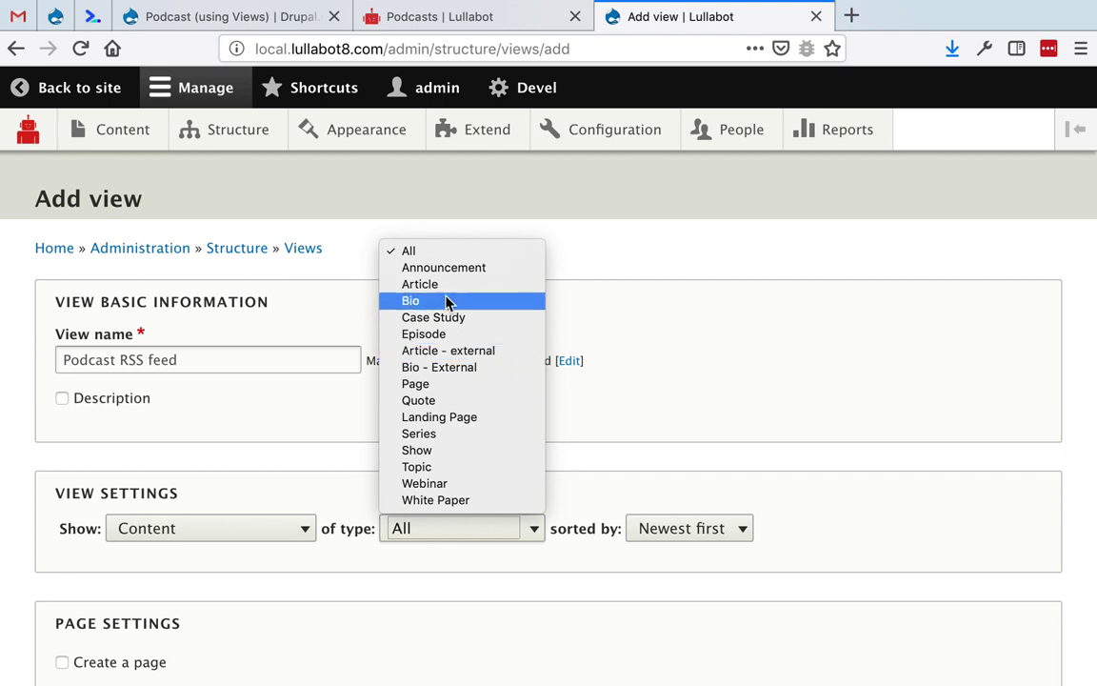
pyautogui.click(446, 334)
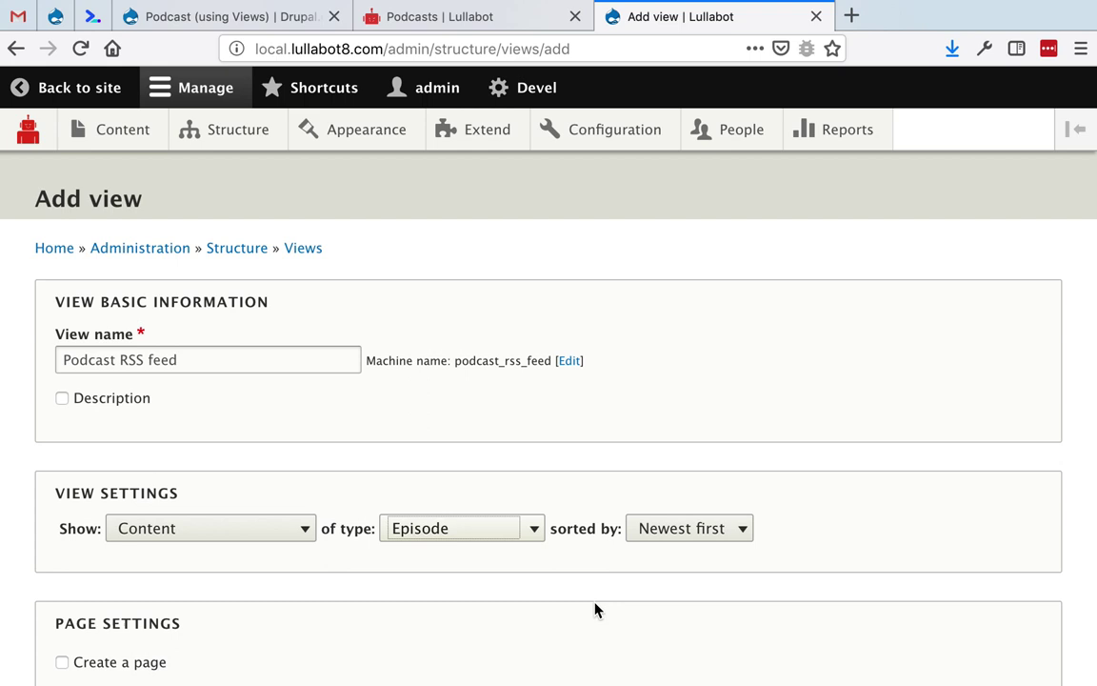
pyautogui.scroll(-4, 595, 610)
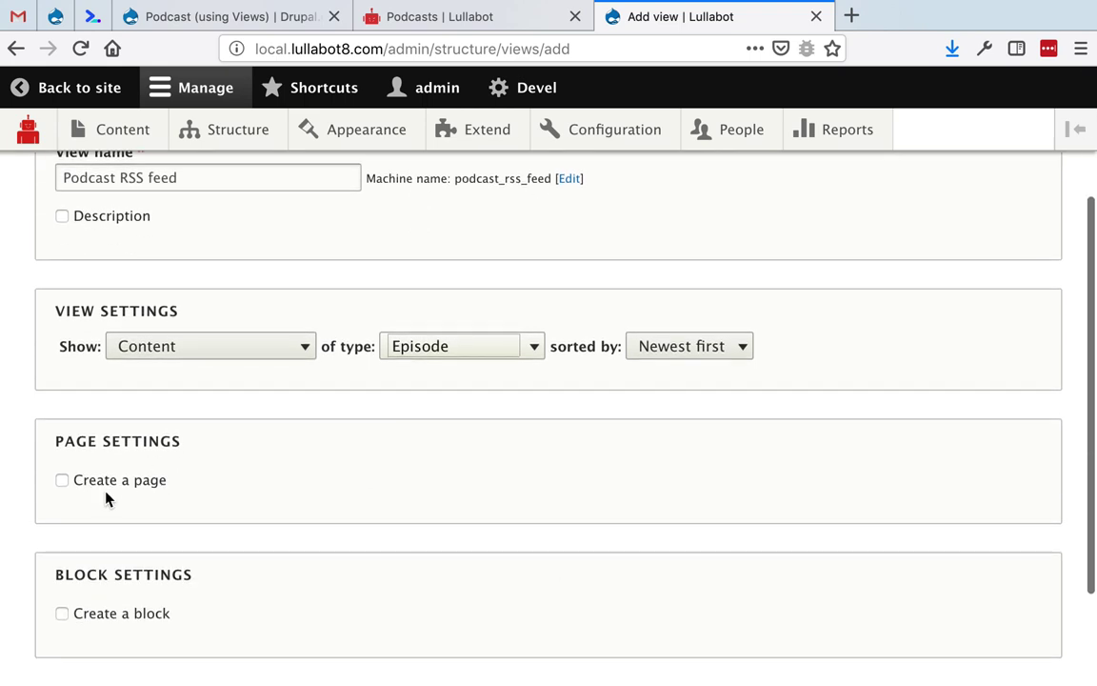
pyautogui.click(109, 483)
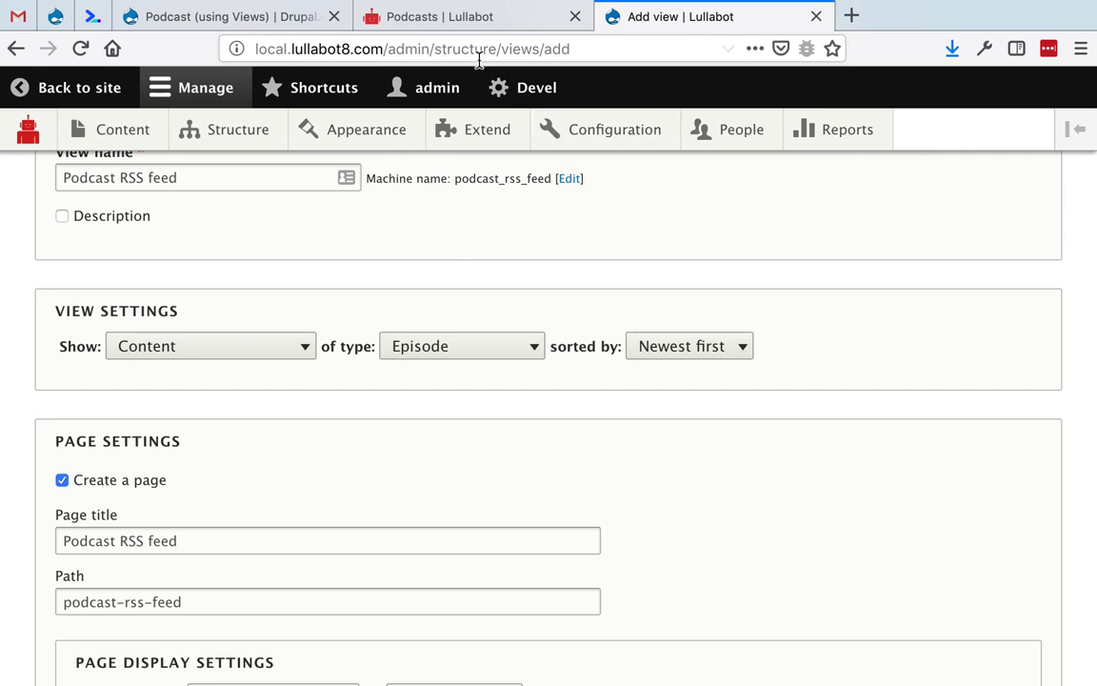
# - Return to the Lullabot podcasts page and open the Lullabot Podcast show to examine its page
pyautogui.click(421, 21)
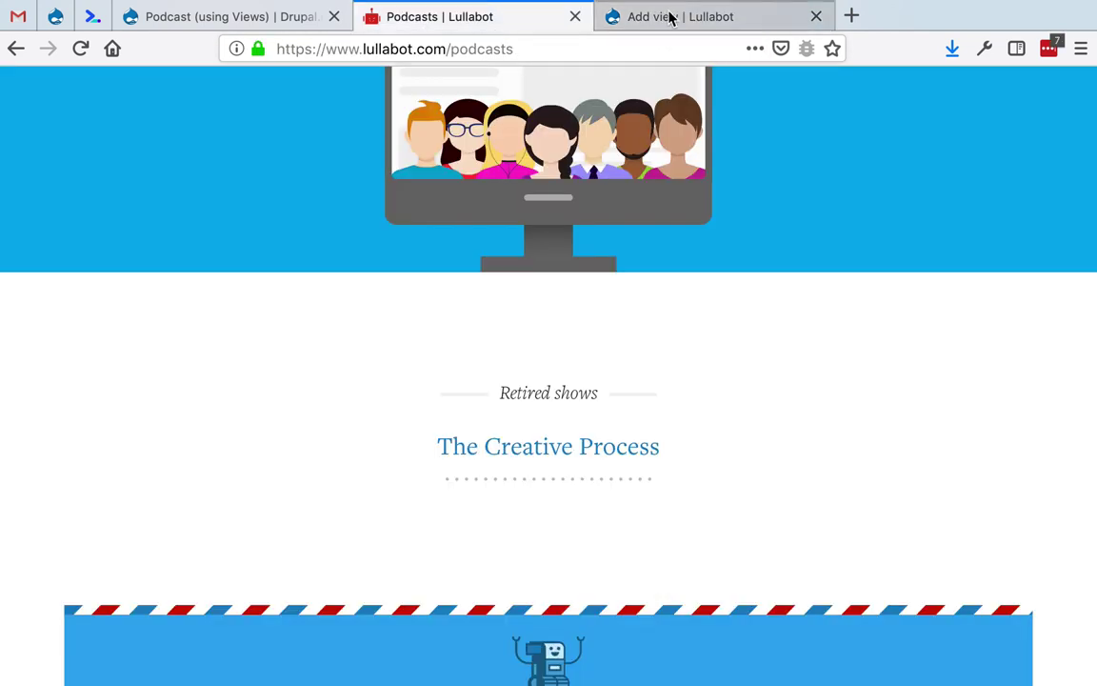
pyautogui.scroll(10, 596, 309)
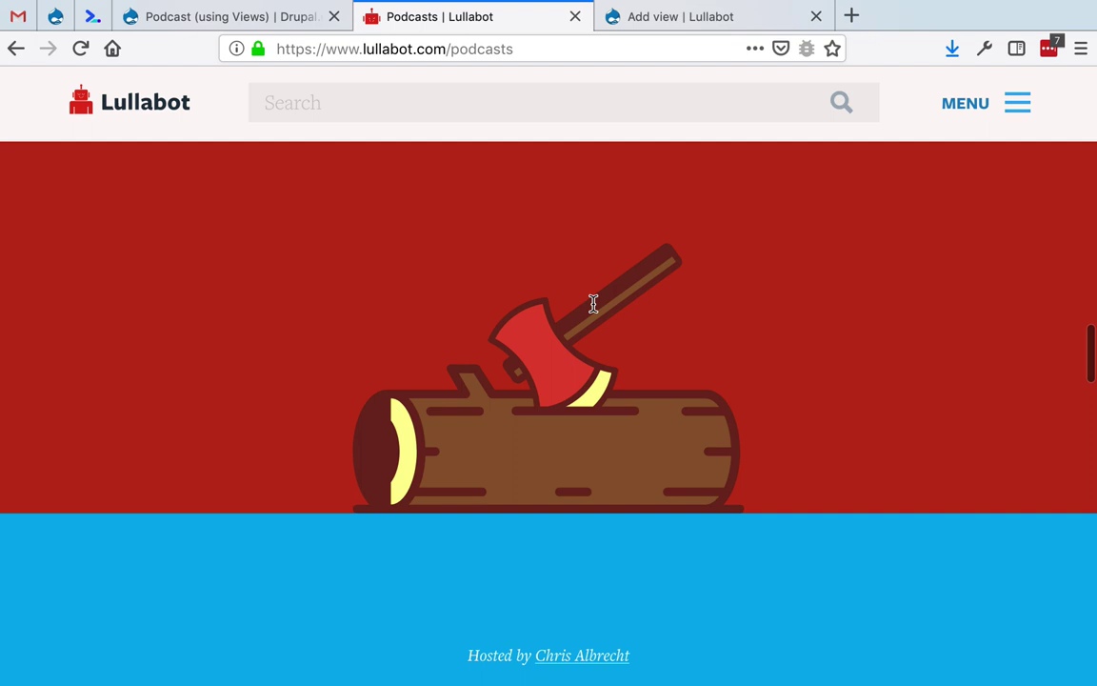
pyautogui.scroll(15, 596, 306)
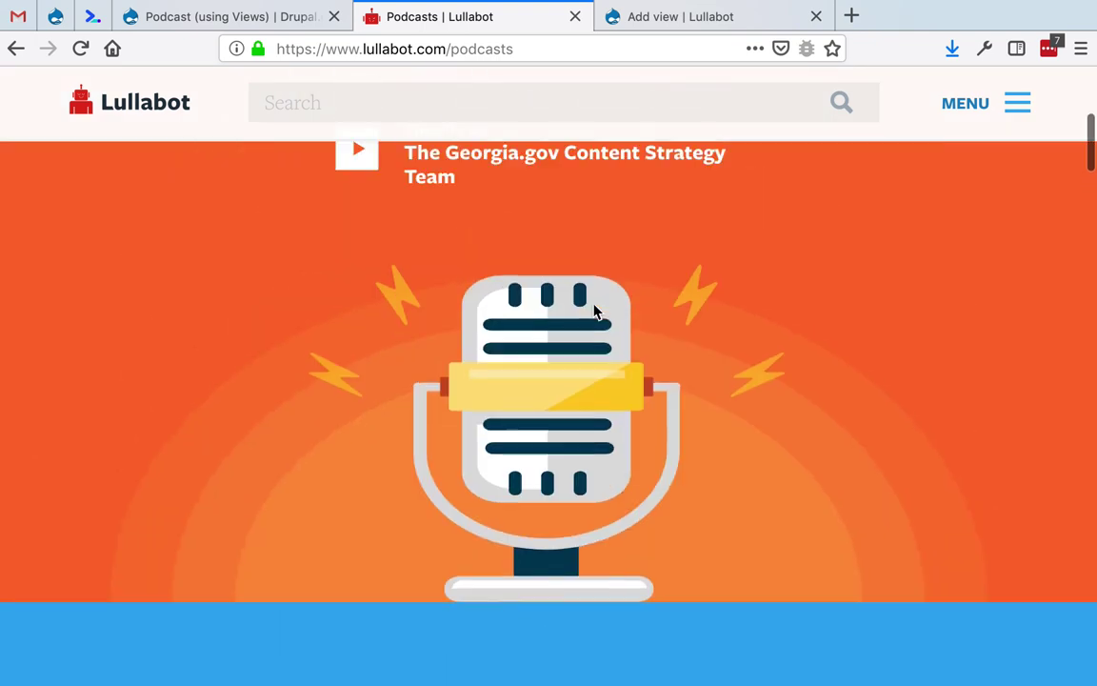
pyautogui.scroll(5, 590, 195)
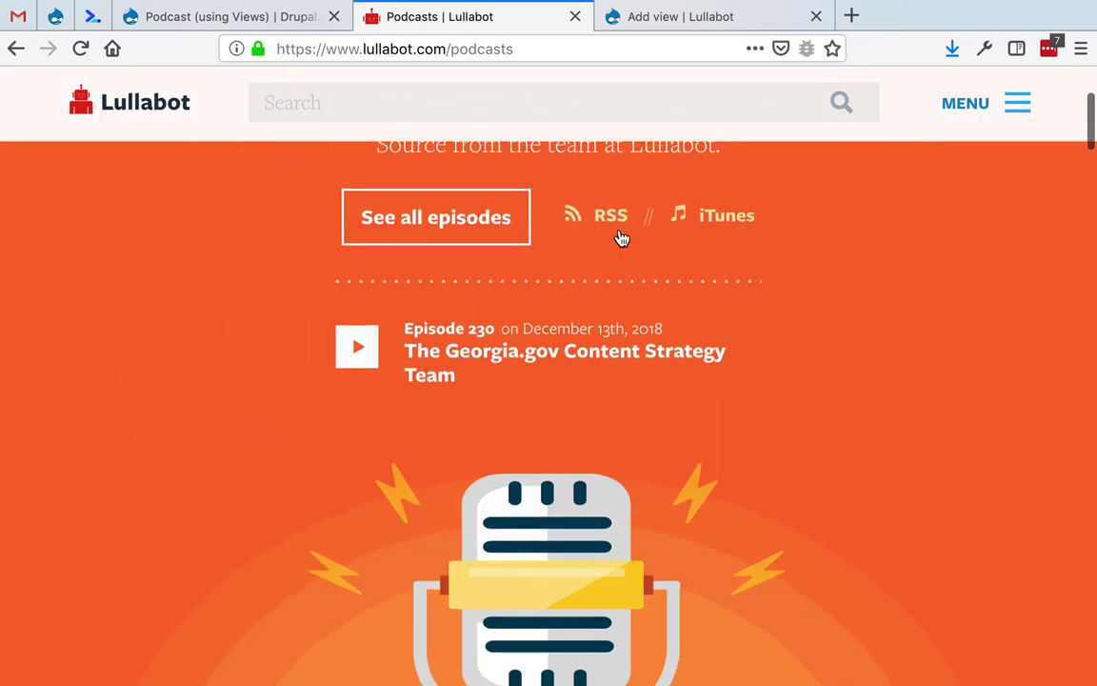
pyautogui.click(610, 208)
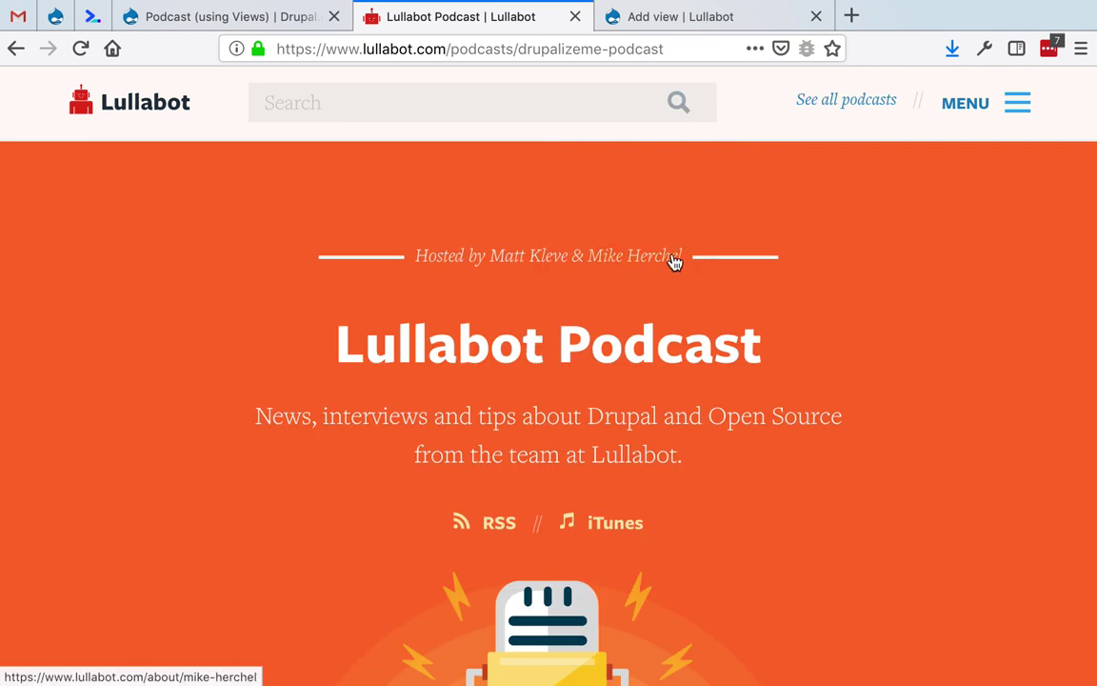
# - Go back to the new view's form, disable creating a page, and save the view for editing
pyautogui.click(655, 18)
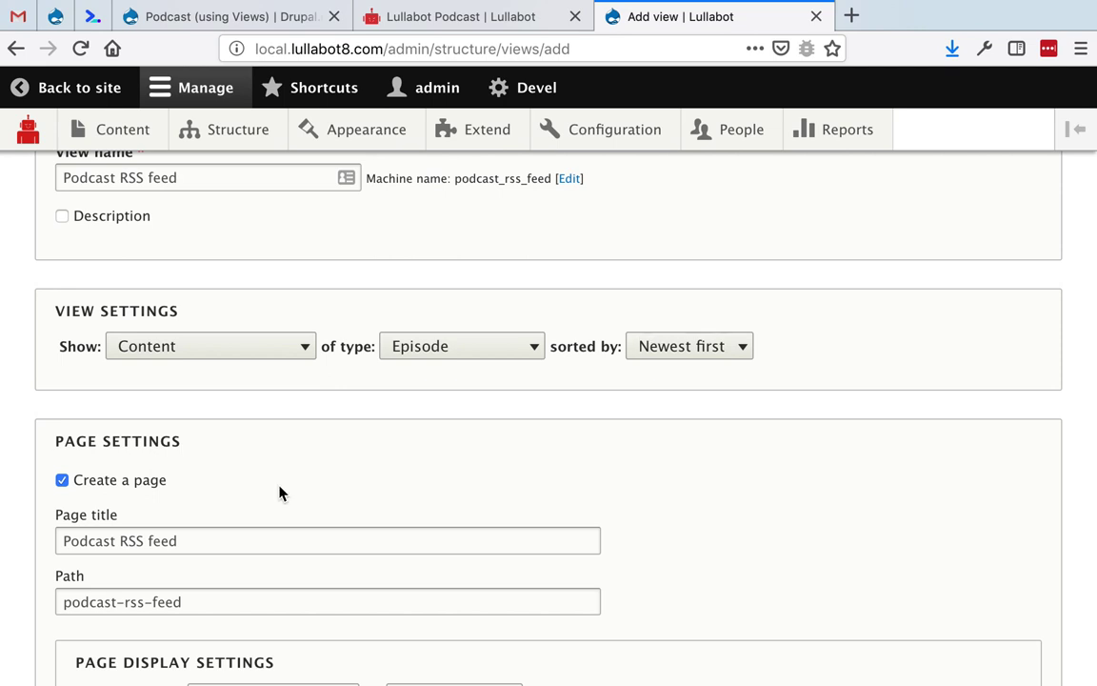
pyautogui.scroll(-3, 238, 504)
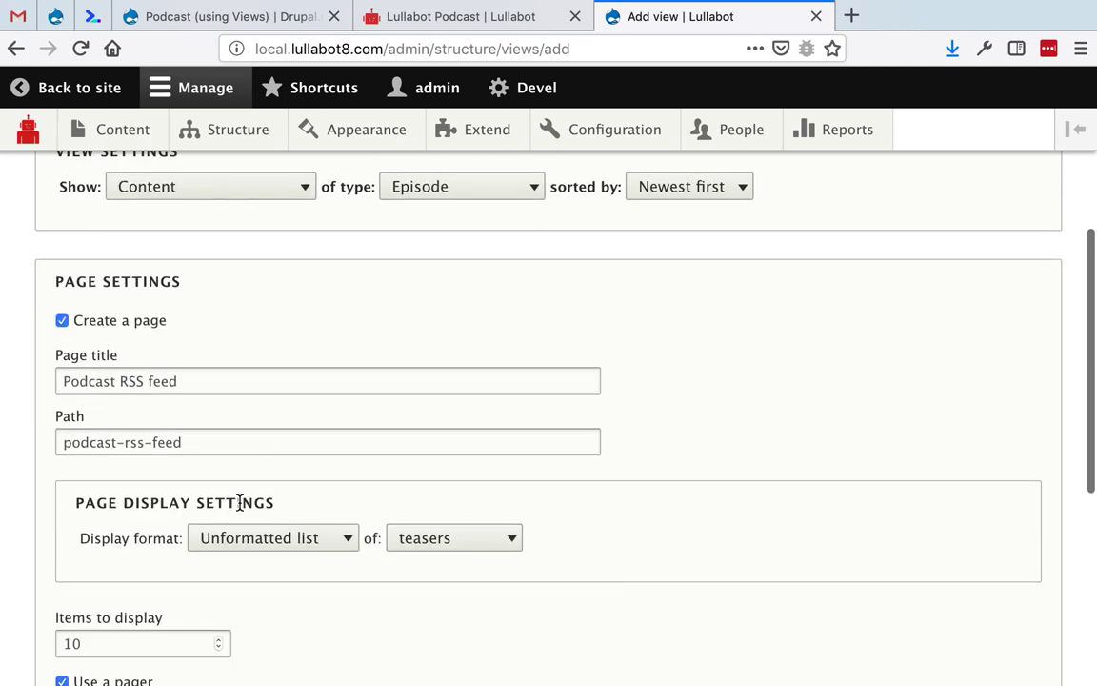
pyautogui.scroll(-1, 203, 416)
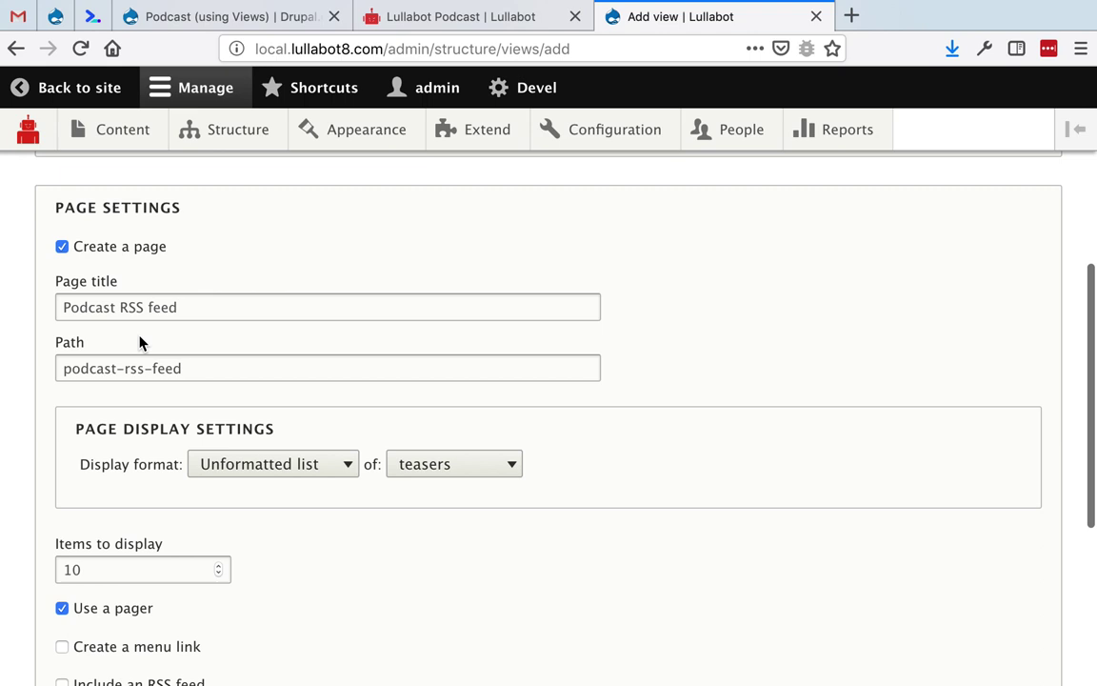
pyautogui.click(62, 247)
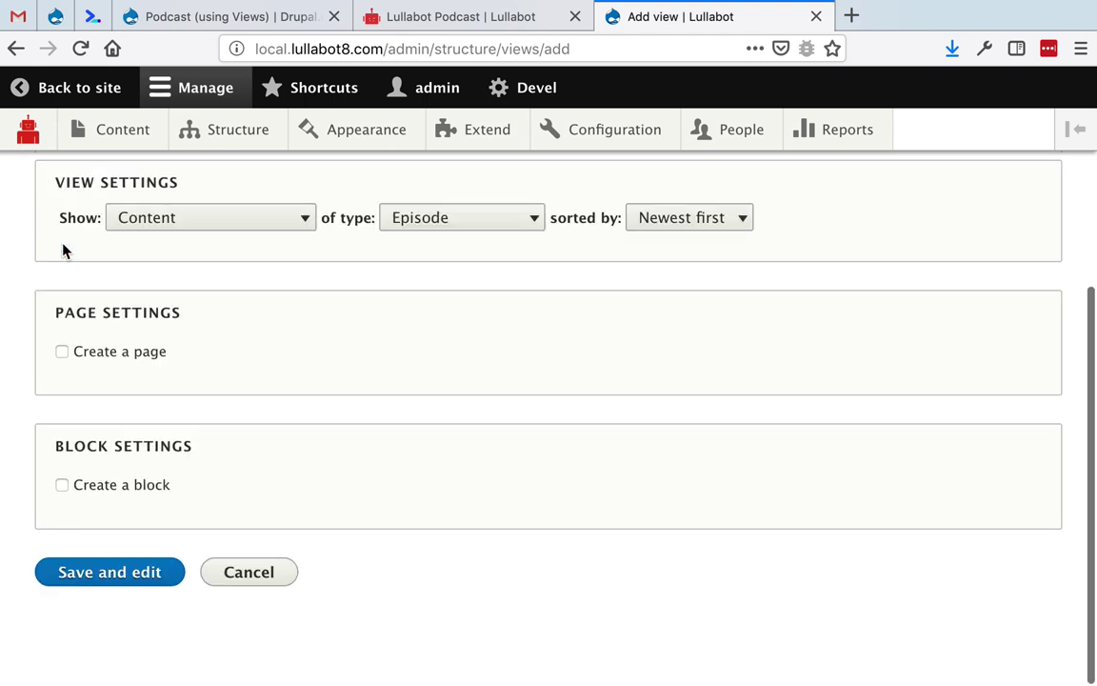
pyautogui.click(81, 577)
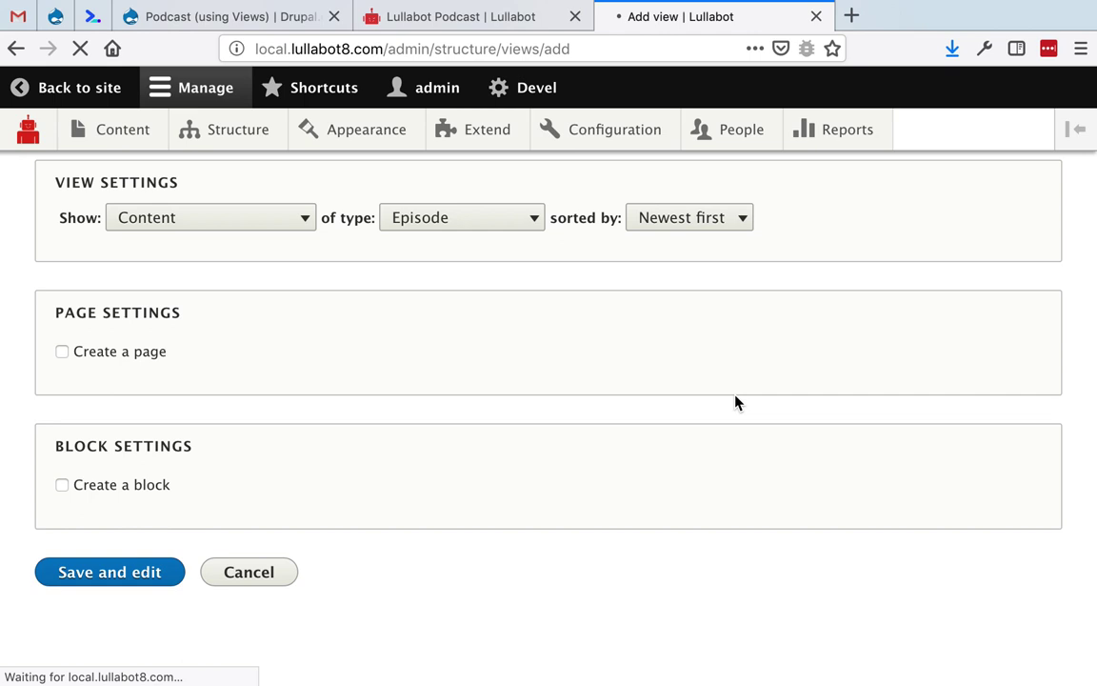
# - Switch to the code editor and expand the podcast module's src/Plugin/views folders to show the row and style plugin files
pyautogui.press('super+Tab')
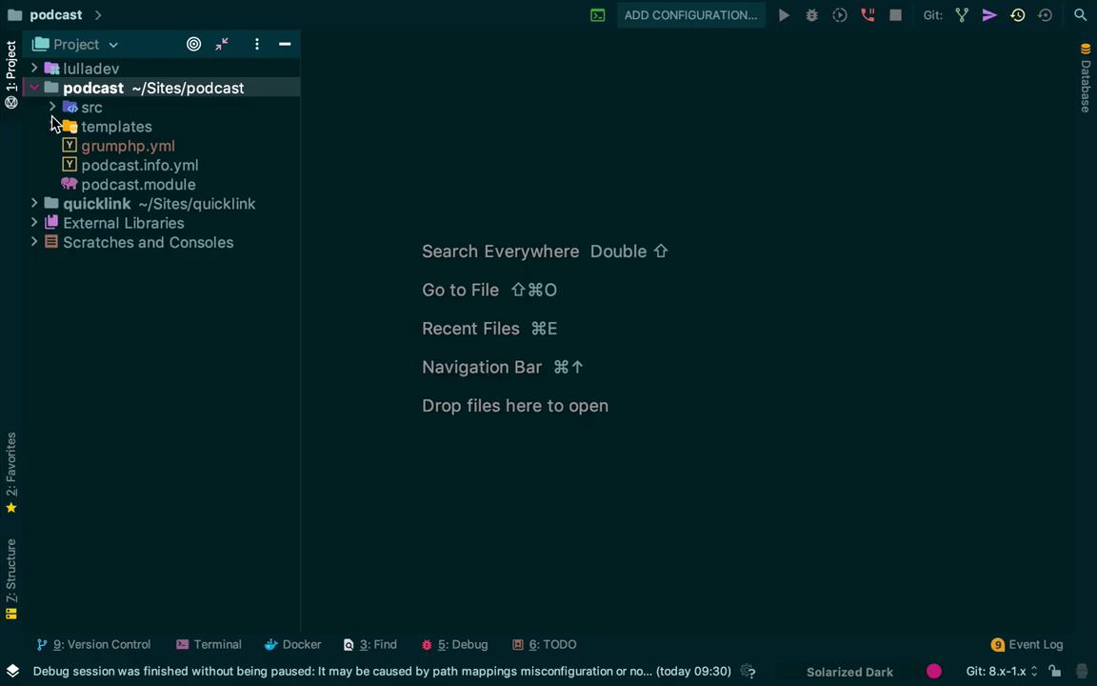
pyautogui.click(52, 107)
pyautogui.click(71, 127)
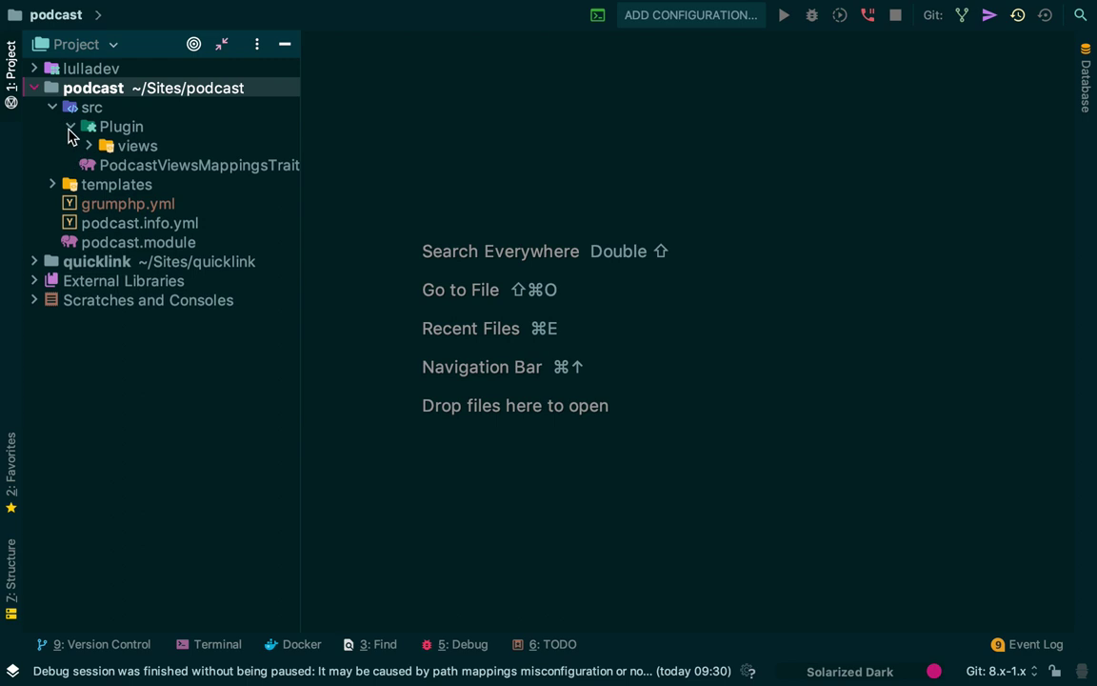
pyautogui.click(89, 146)
pyautogui.click(124, 165)
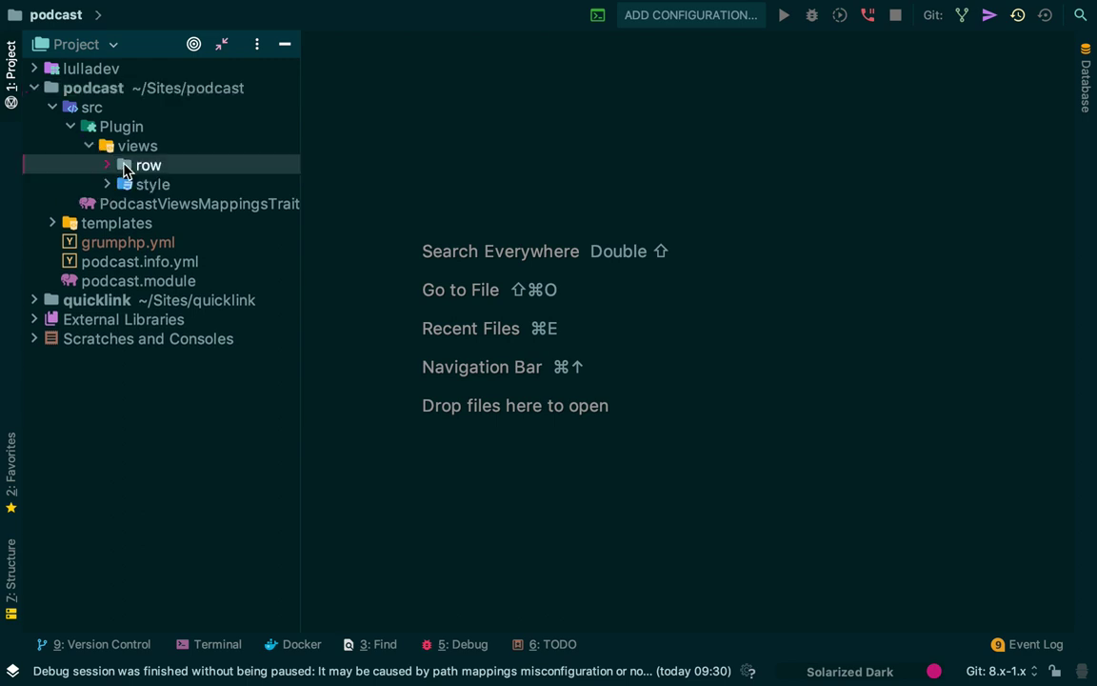
pyautogui.press('Right')
pyautogui.press('Right')
pyautogui.press('Down')
pyautogui.press('Right')
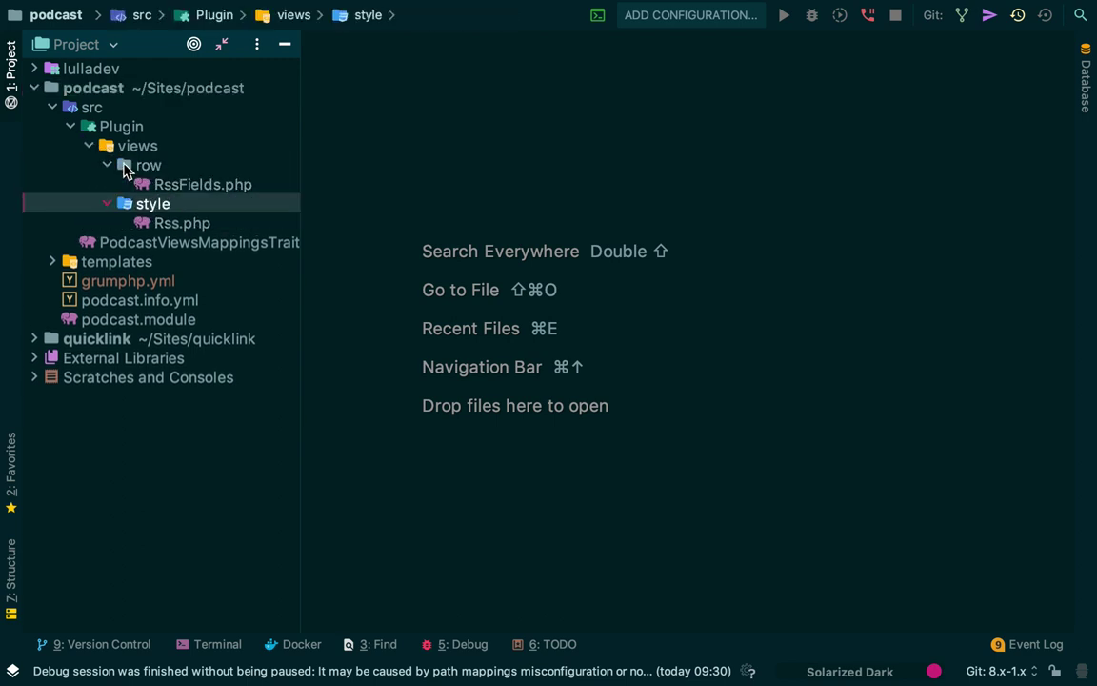
# - Switch back to Firefox and add a Feed display to the Podcast RSS feed view
pyautogui.click(226, 220)
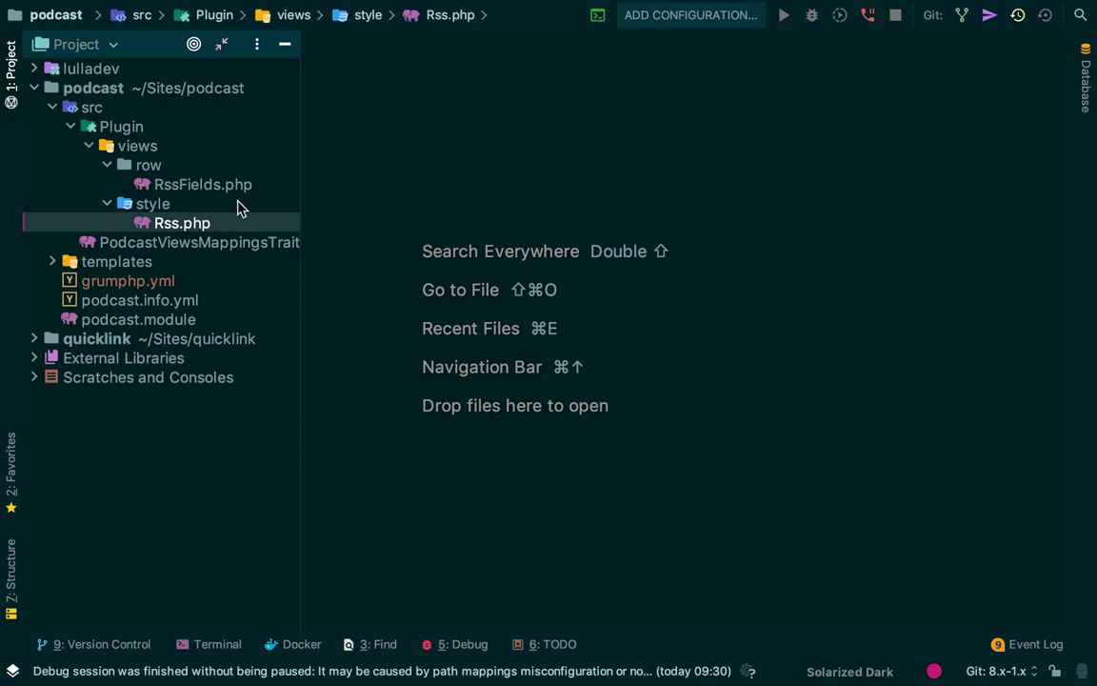
pyautogui.press('super+Tab')
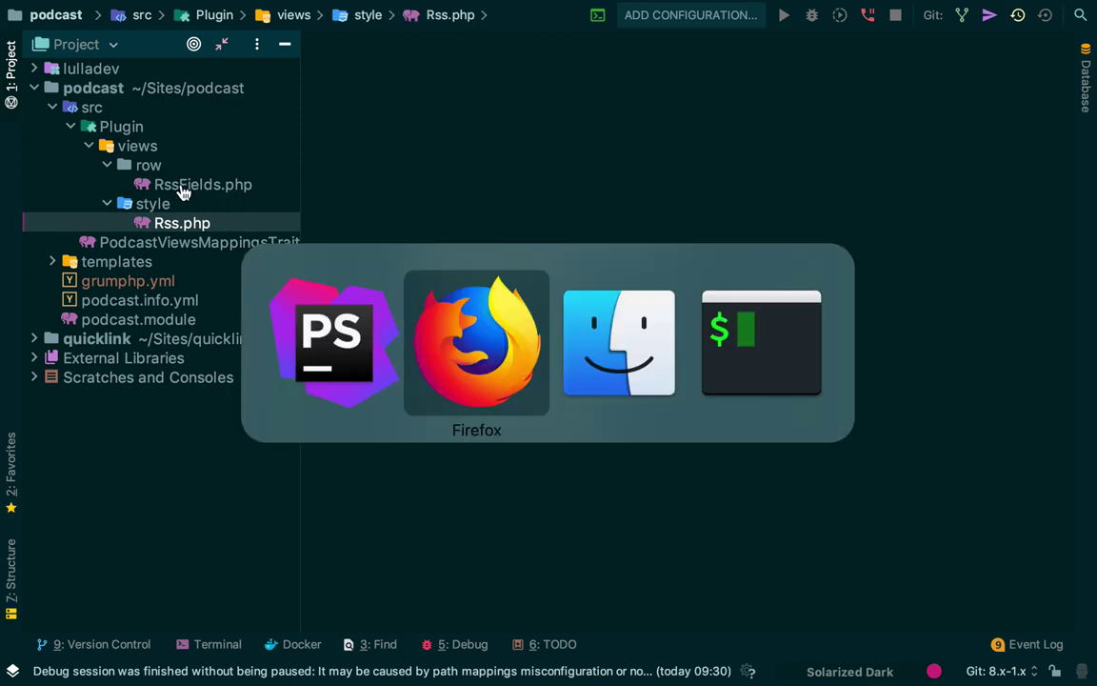
pyautogui.scroll(-3, 326, 382)
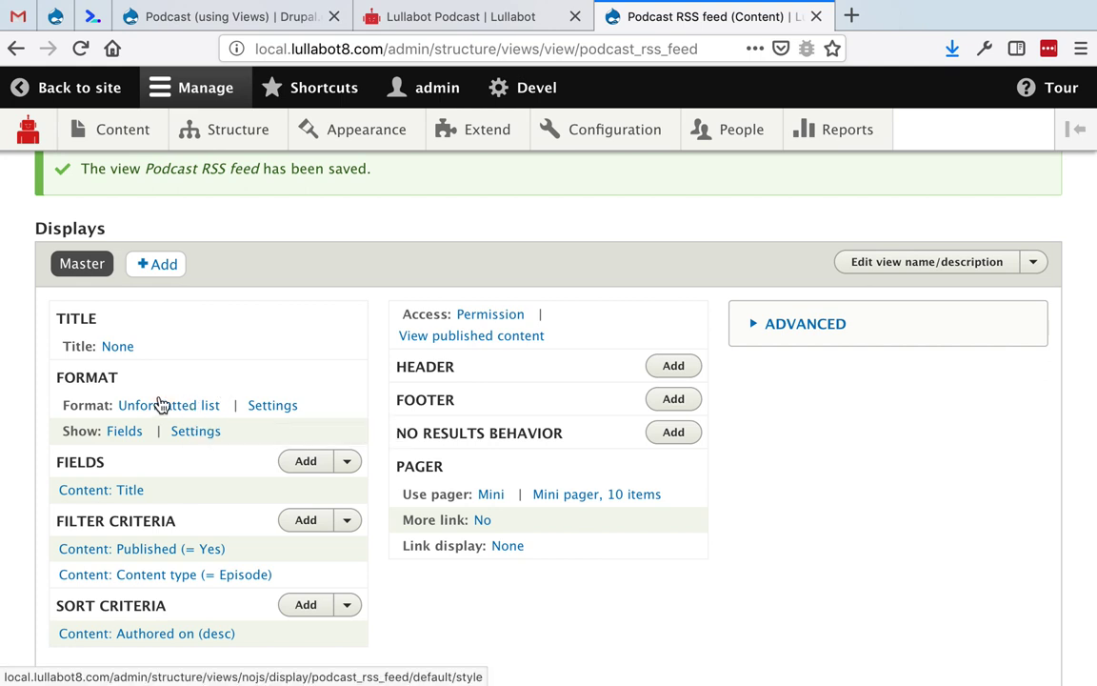
pyautogui.doubleClick(100, 378)
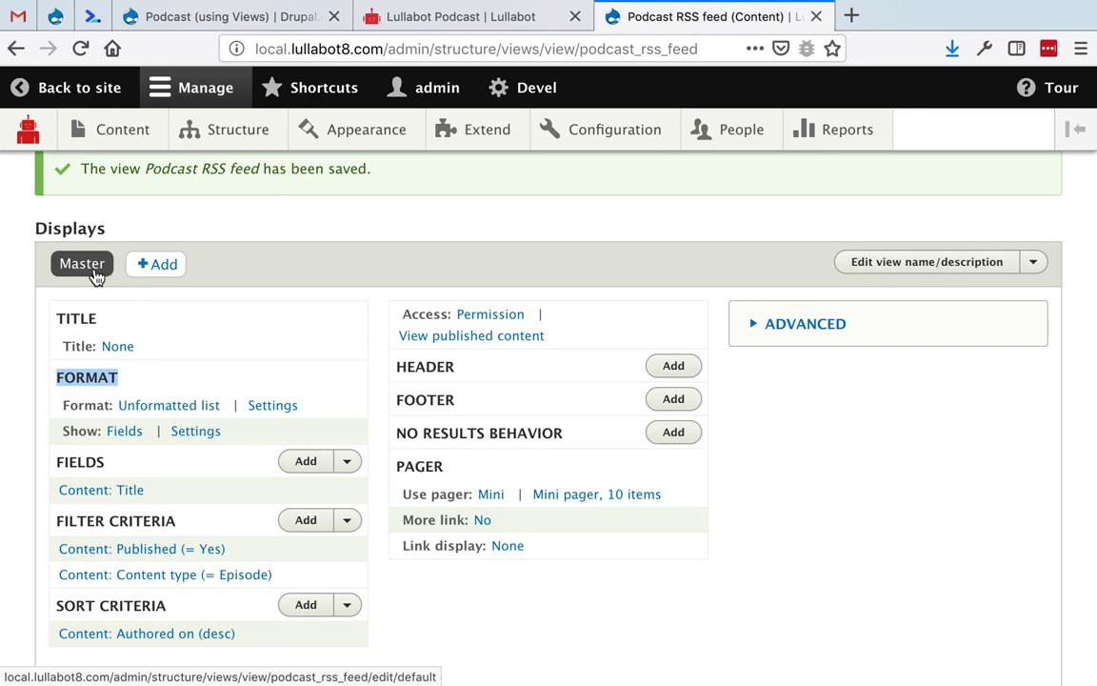
pyautogui.click(151, 271)
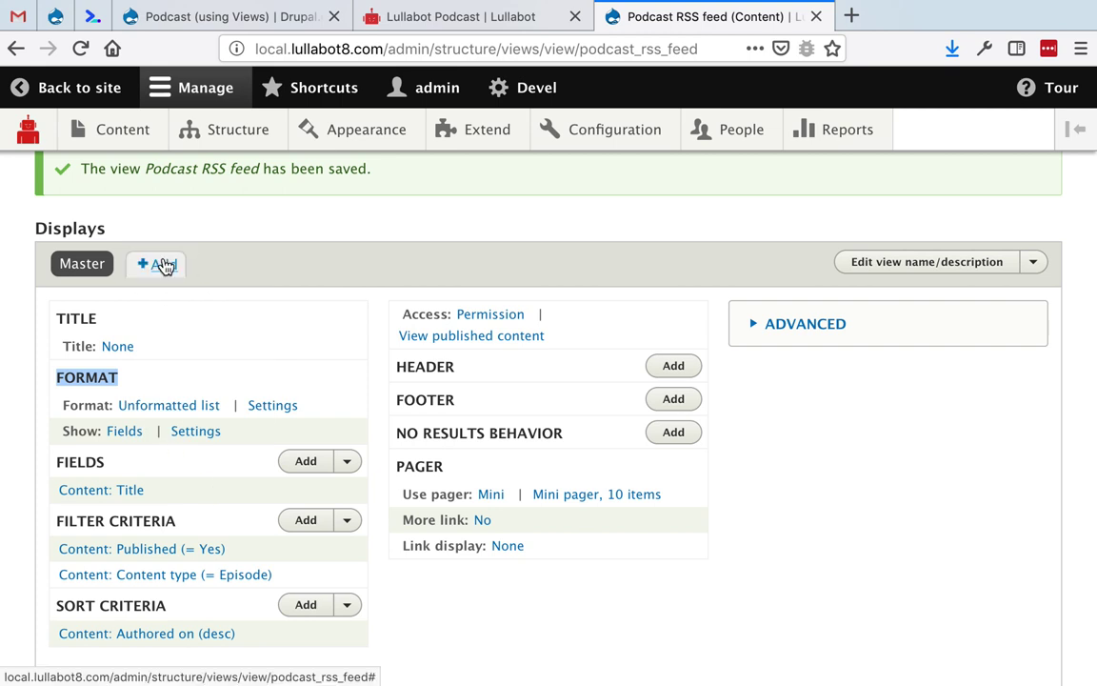
pyautogui.click(160, 264)
pyautogui.click(154, 421)
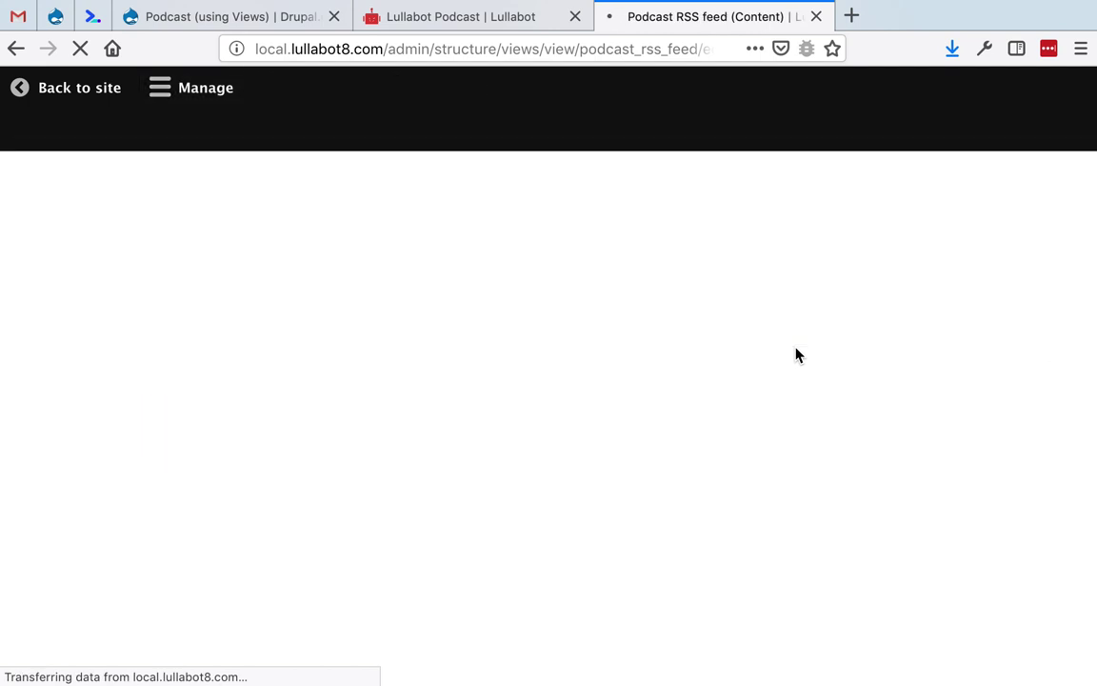
# - Set the Feed display's format to Podcast RSS Feed and apply it
pyautogui.scroll(-2, 211, 425)
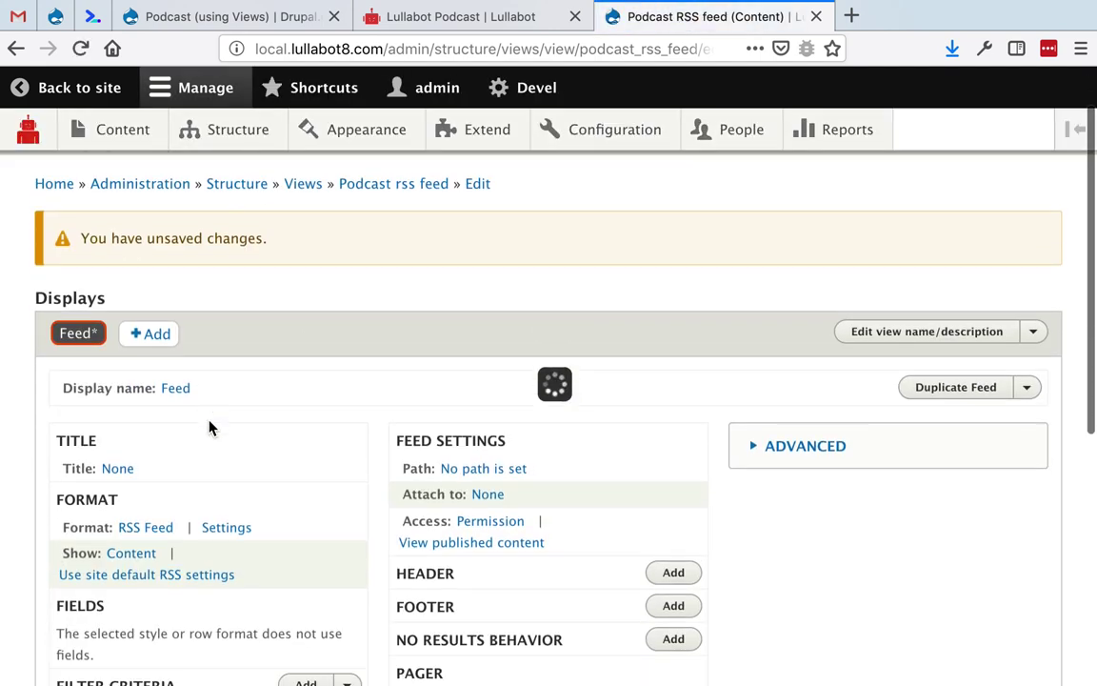
pyautogui.click(152, 518)
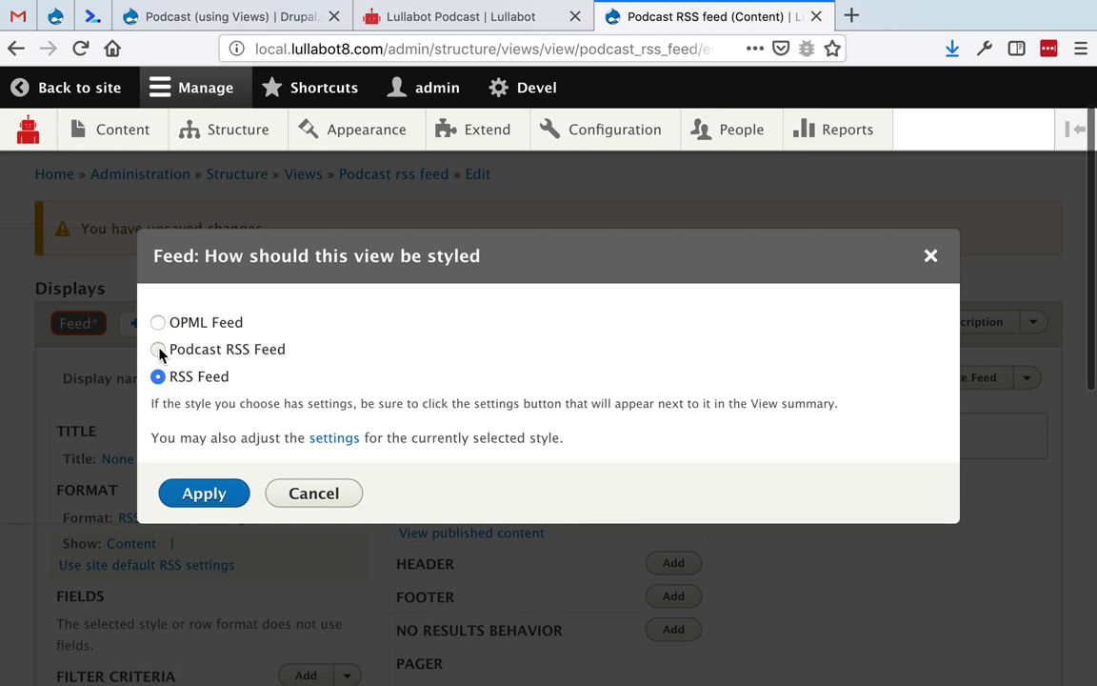
pyautogui.click(160, 349)
pyautogui.click(205, 495)
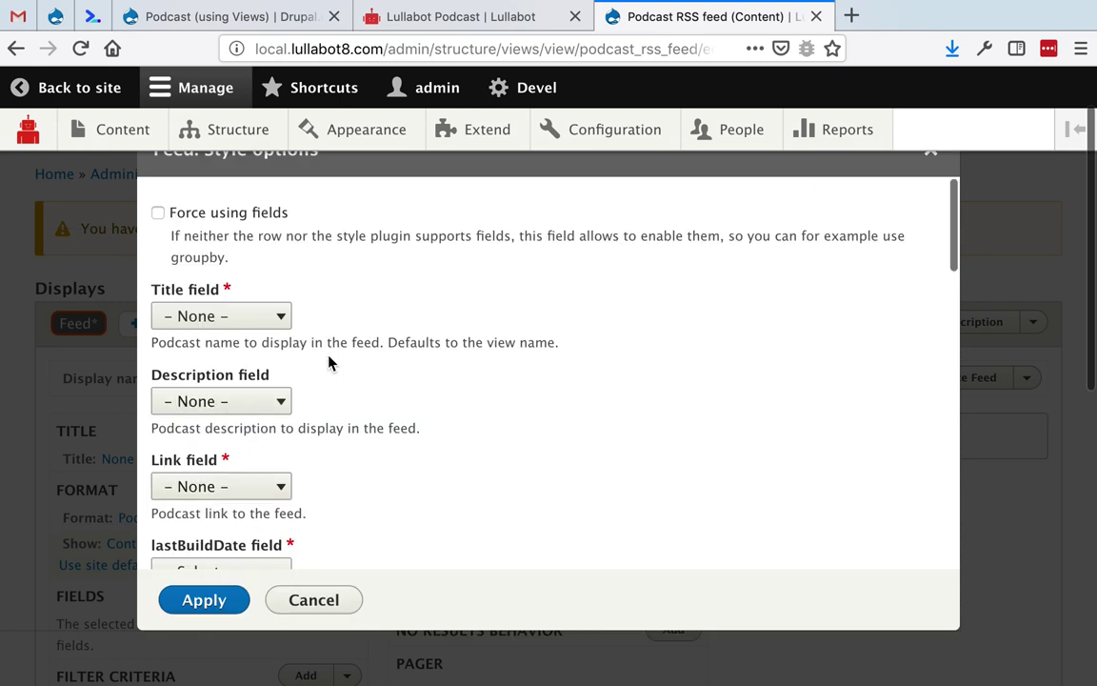
# - Review the Podcast RSS Feed style options, from the title and link fields through the generator, copyright, author and iTunes owner settings
pyautogui.scroll(-1, 328, 362)
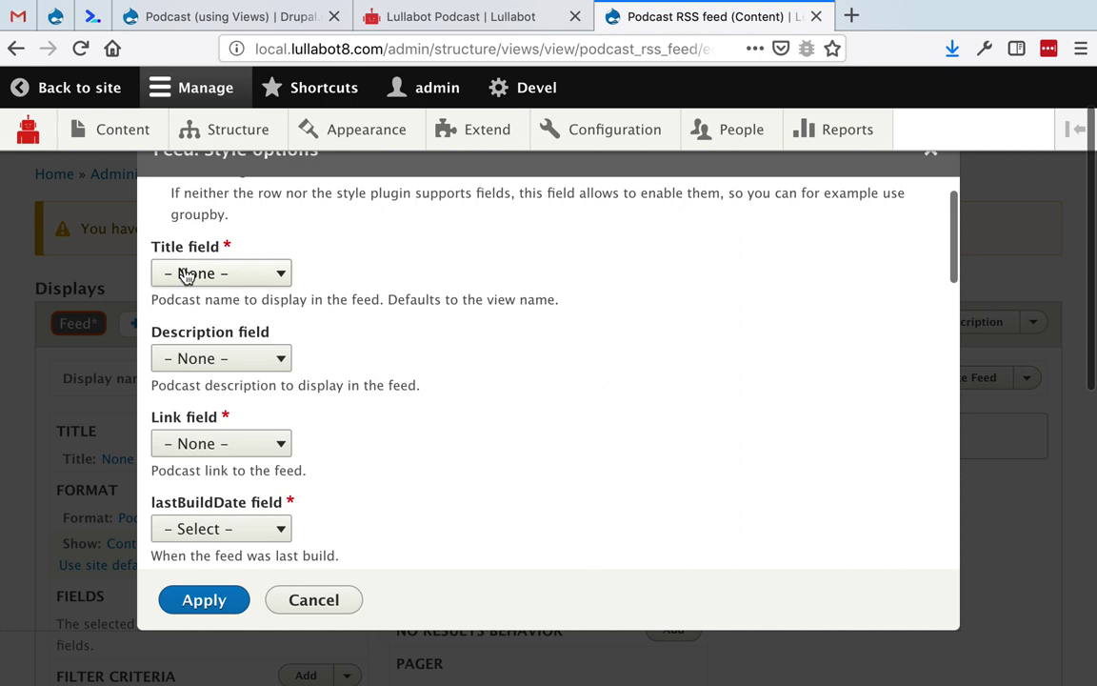
pyautogui.scroll(-1, 190, 266)
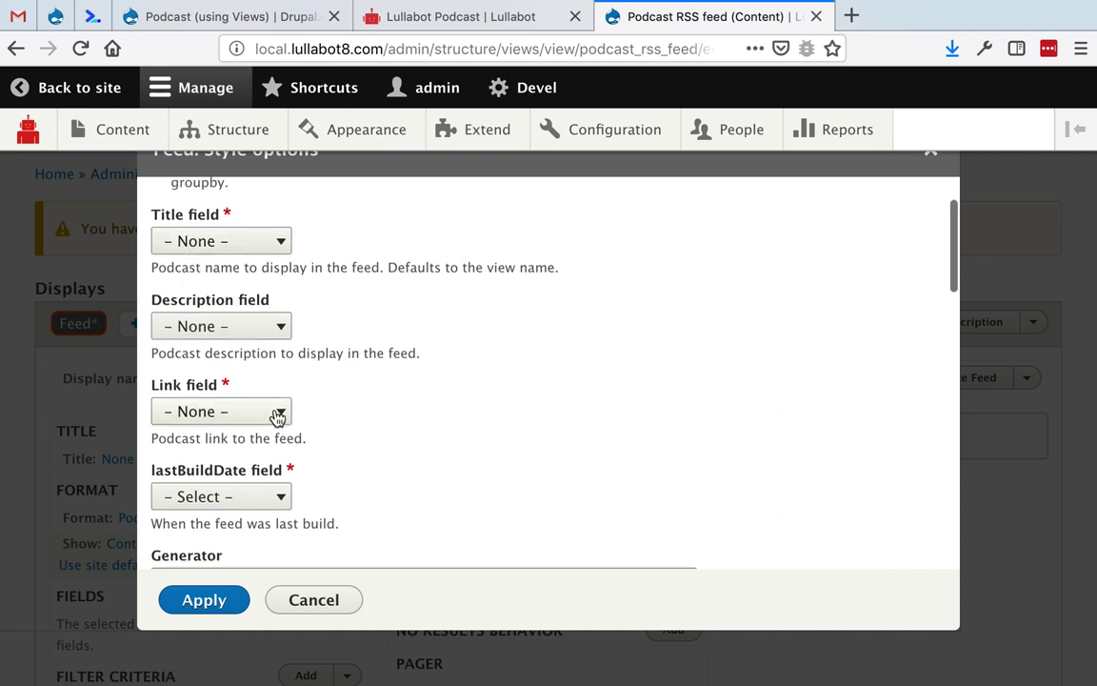
pyautogui.scroll(-1, 276, 417)
pyautogui.scroll(-1, 276, 417)
pyautogui.scroll(-2, 276, 416)
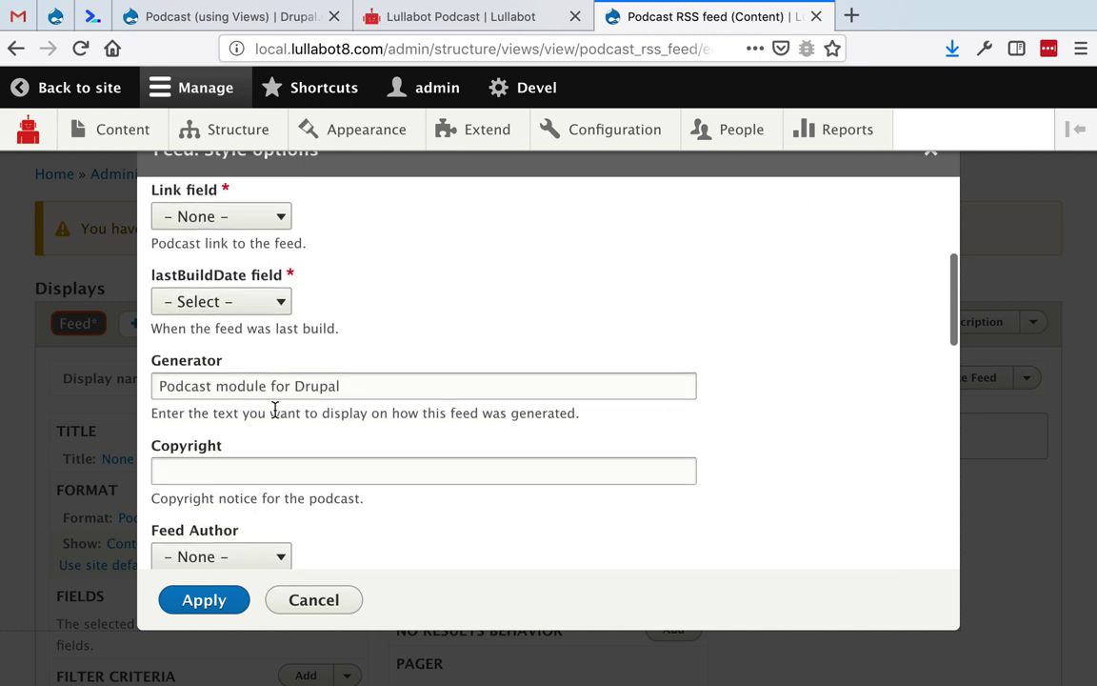
pyautogui.scroll(-3, 275, 410)
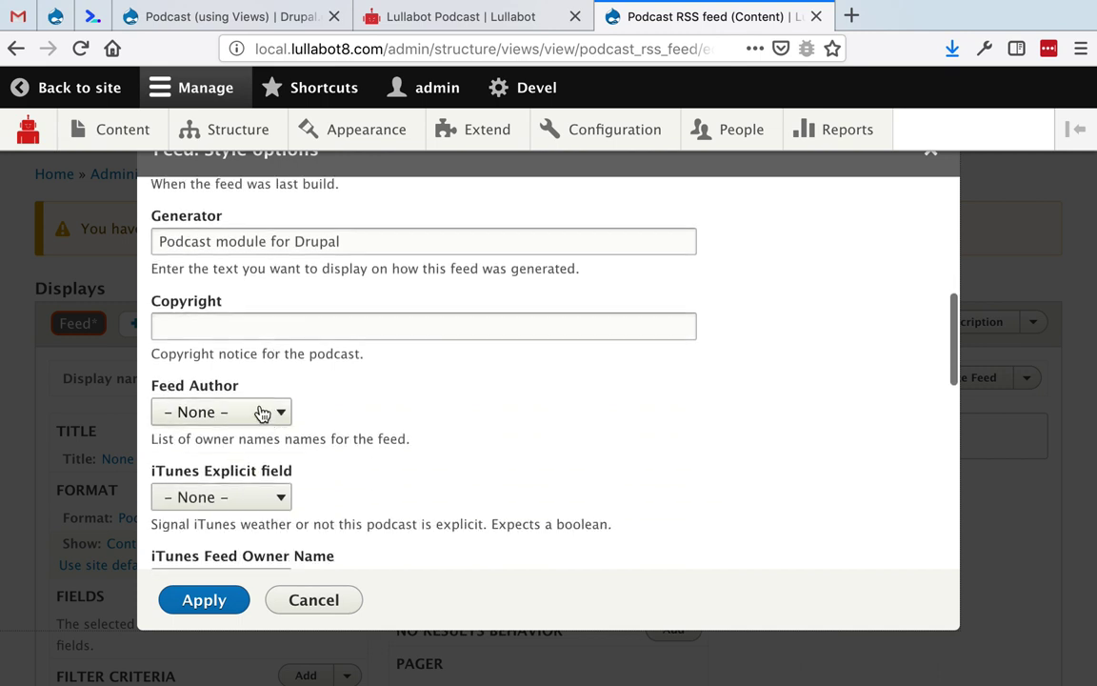
pyautogui.scroll(-4, 262, 411)
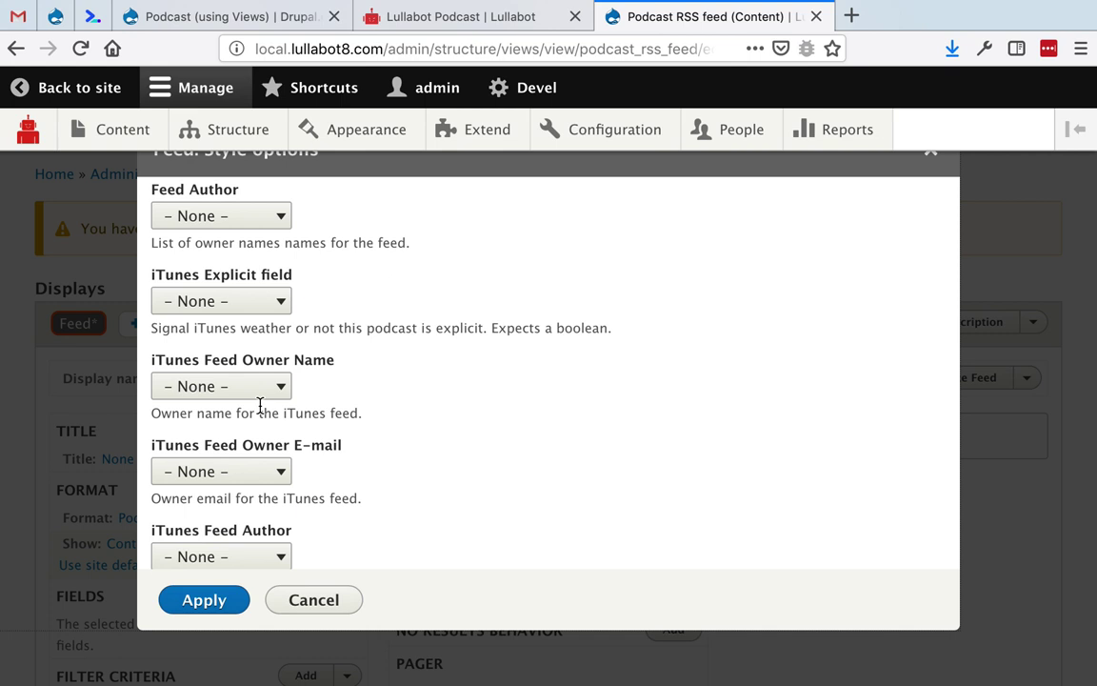
pyautogui.scroll(15, 341, 446)
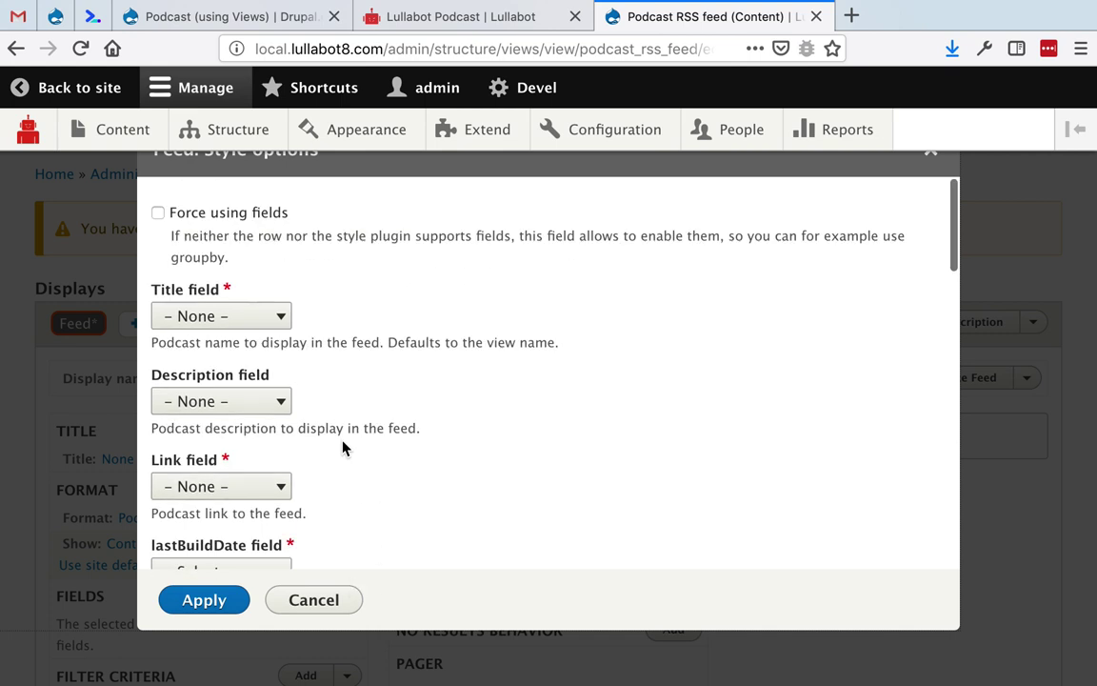
# - Map the feed's required Title, Link and lastBuildDate fields to Content: Title and apply the style options
pyautogui.click(244, 318)
pyautogui.click(243, 333)
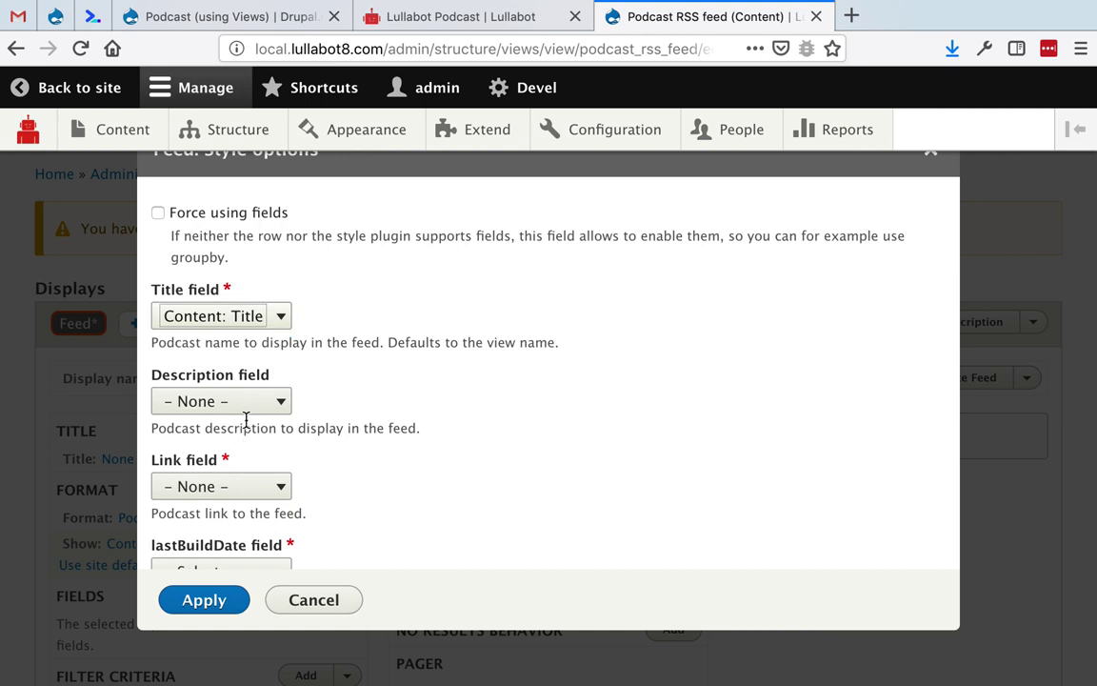
pyautogui.click(247, 476)
pyautogui.click(243, 499)
pyautogui.scroll(-3, 243, 486)
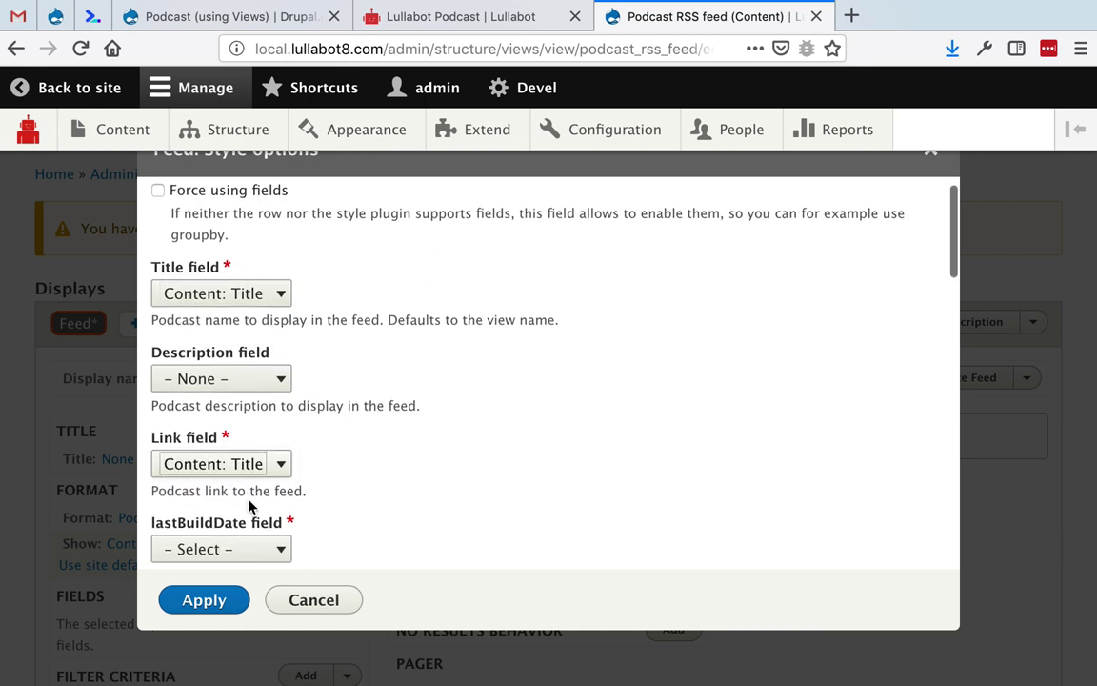
pyautogui.click(250, 487)
pyautogui.click(243, 488)
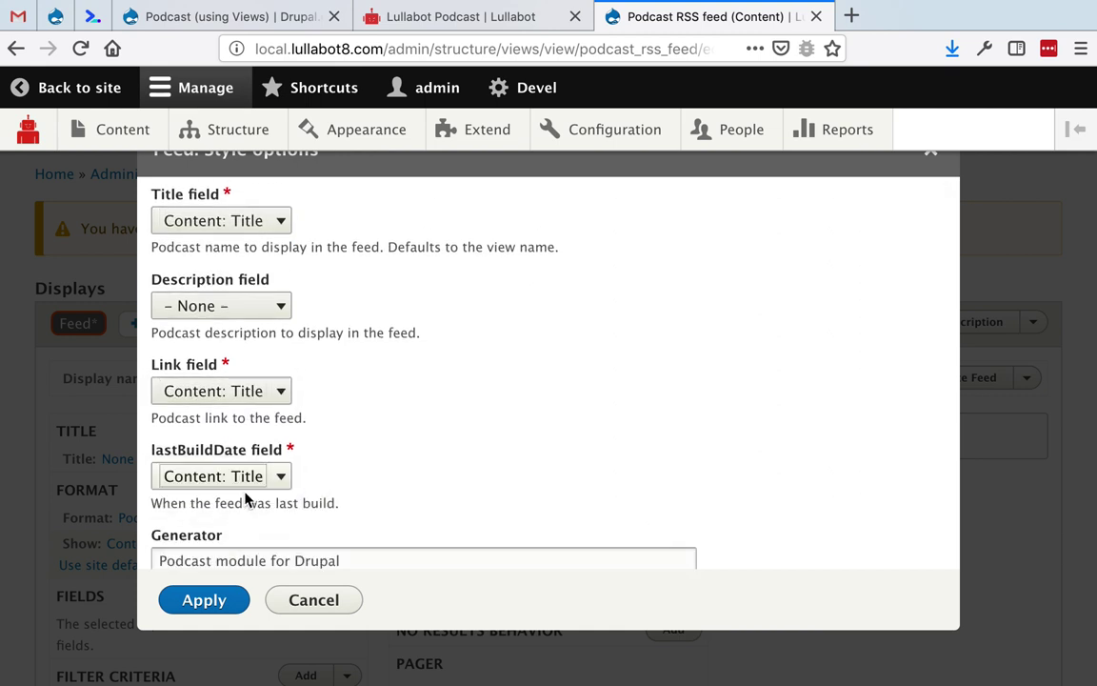
pyautogui.click(196, 617)
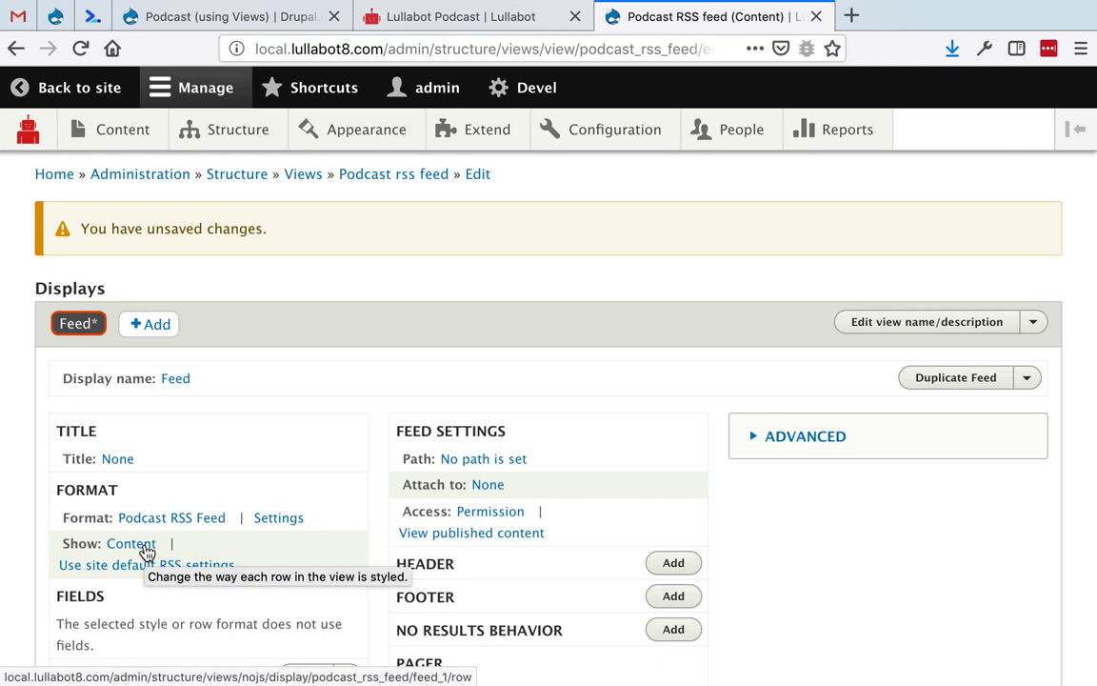
# - Set the Feed display's row style to Podcast Fields and apply it
pyautogui.doubleClick(84, 545)
pyautogui.click(142, 548)
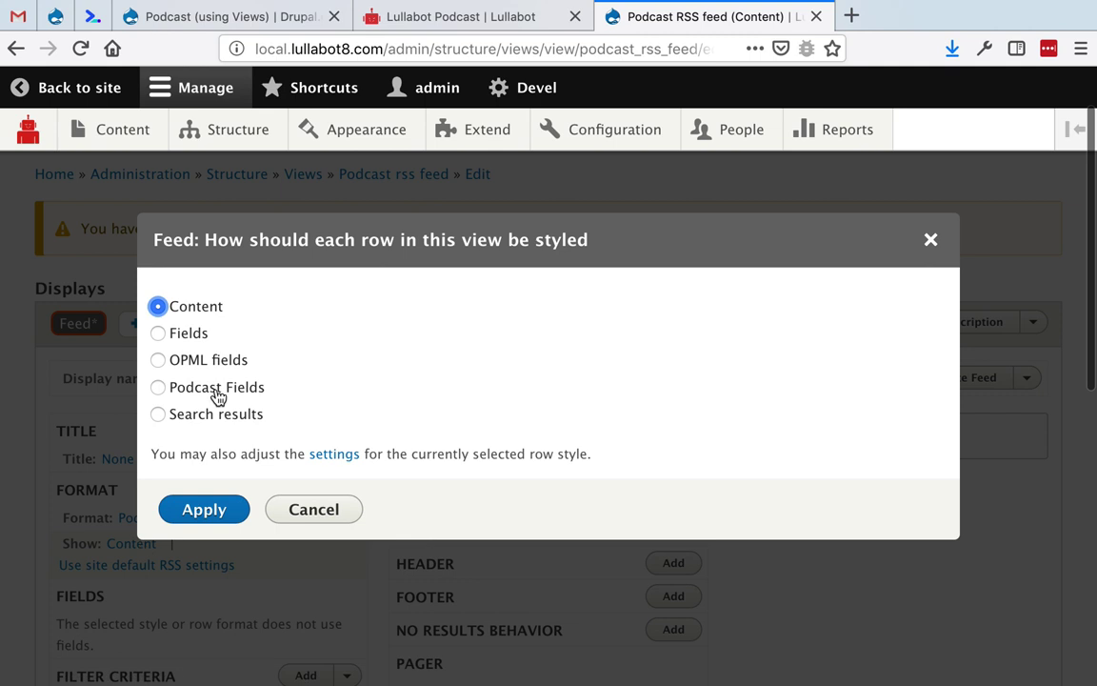
pyautogui.click(217, 391)
pyautogui.click(211, 510)
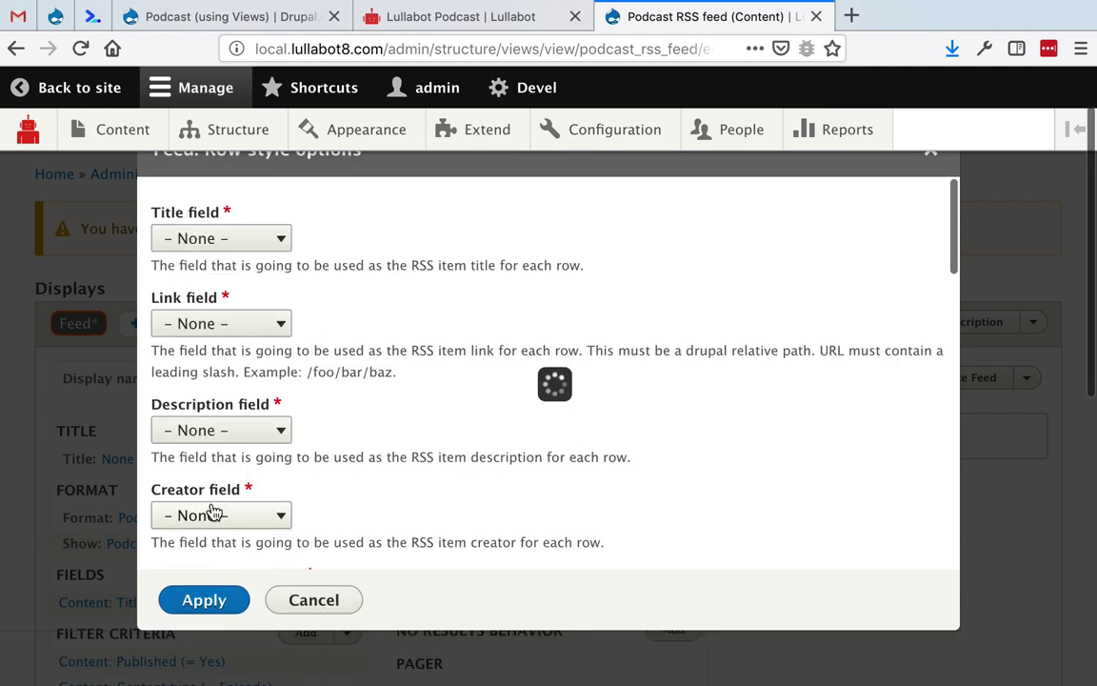
# - Map the row's Title, Link, Description and Creator fields to Content: Title
pyautogui.click(221, 238)
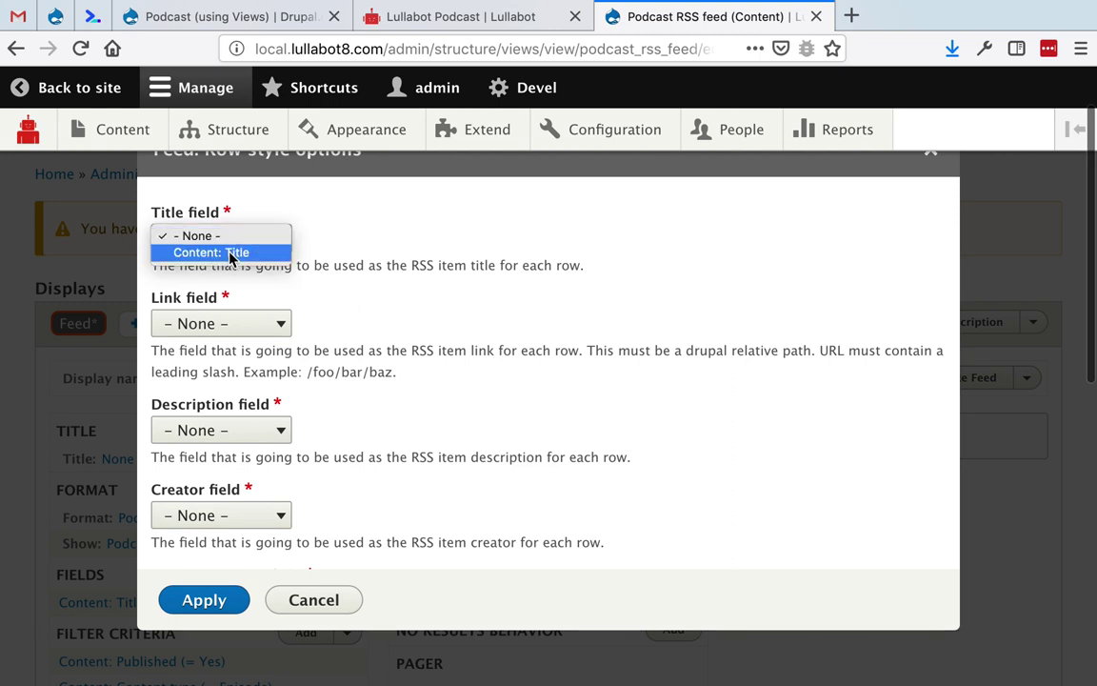
pyautogui.click(228, 252)
pyautogui.click(242, 323)
pyautogui.click(245, 339)
pyautogui.click(244, 429)
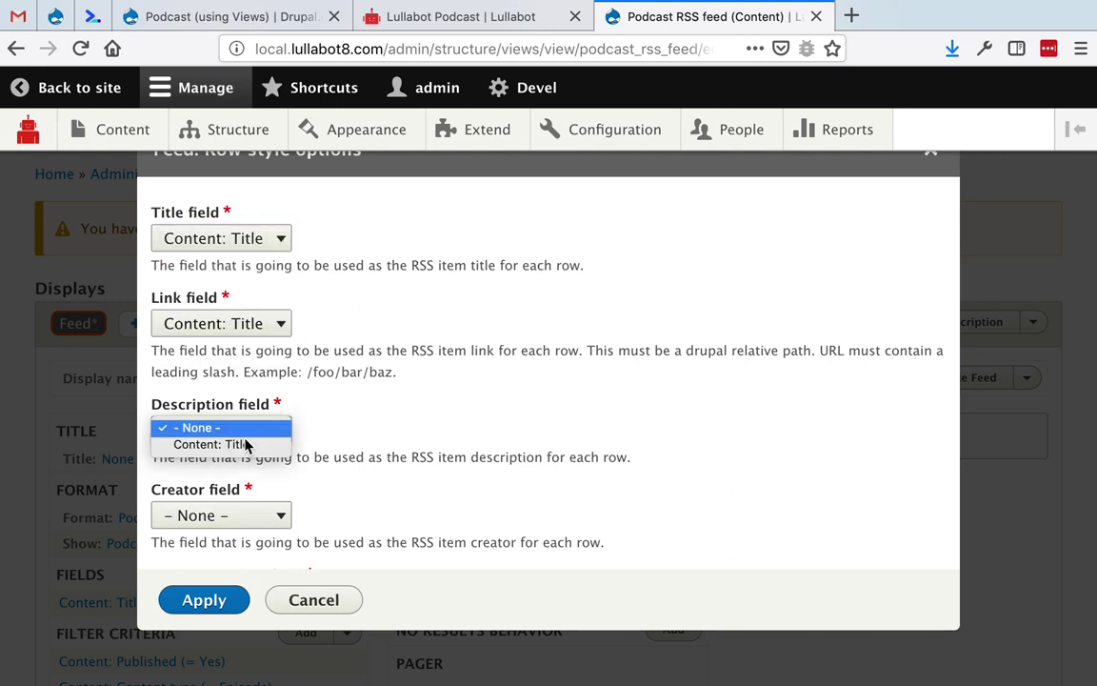
pyautogui.click(242, 444)
pyautogui.click(228, 515)
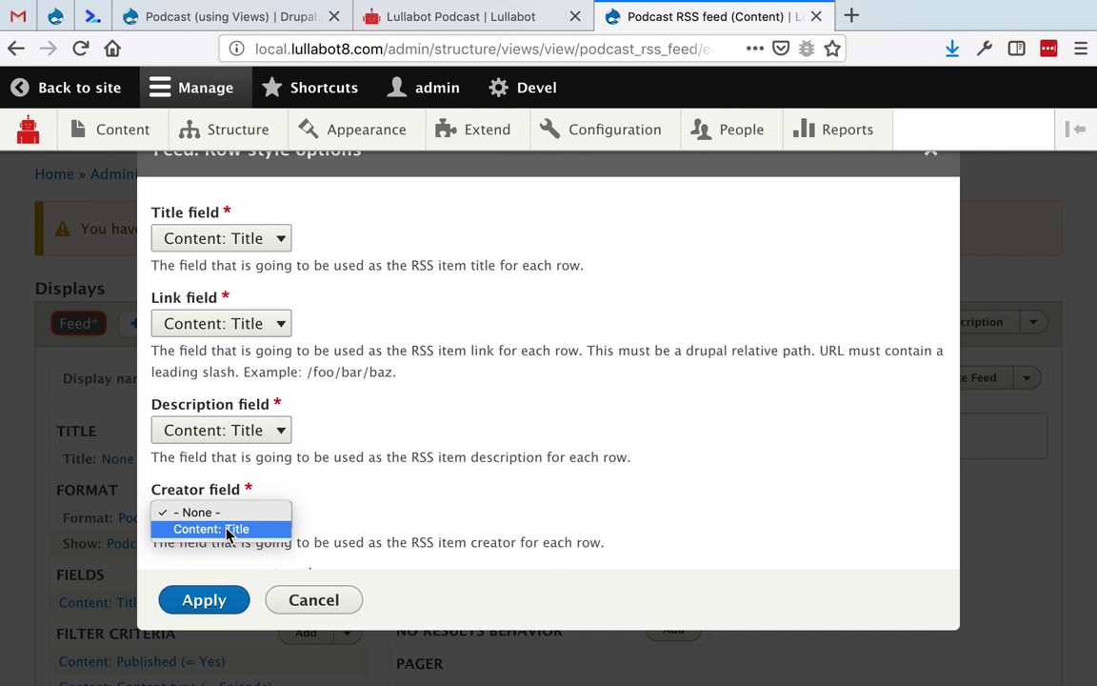
pyautogui.click(228, 530)
# - Map the row's Publication date, GUID and audio file URL fields to Content: Title and apply the row style options
pyautogui.scroll(-3, 215, 505)
pyautogui.click(202, 479)
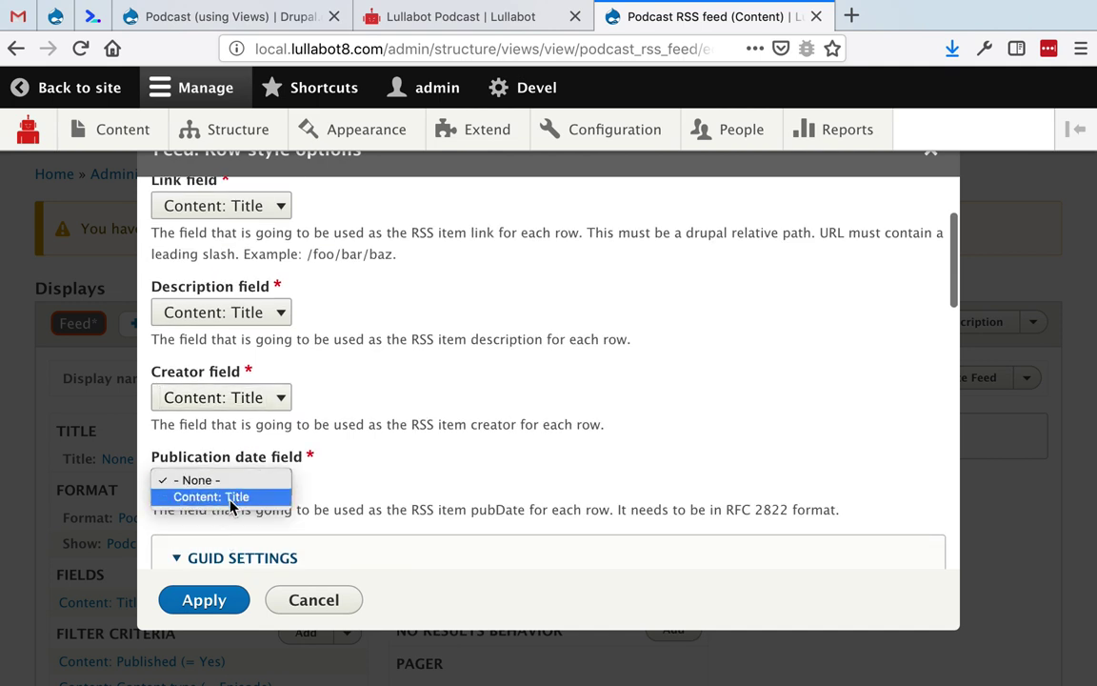
pyautogui.click(231, 497)
pyautogui.scroll(-3, 267, 571)
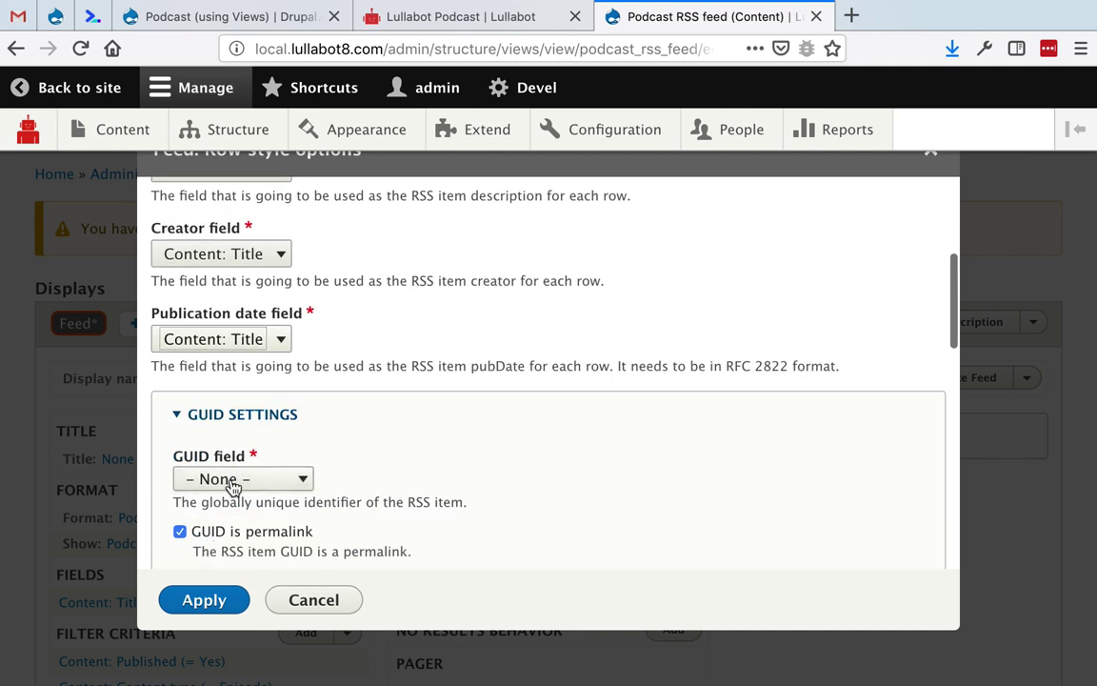
pyautogui.click(232, 479)
pyautogui.click(229, 494)
pyautogui.click(217, 600)
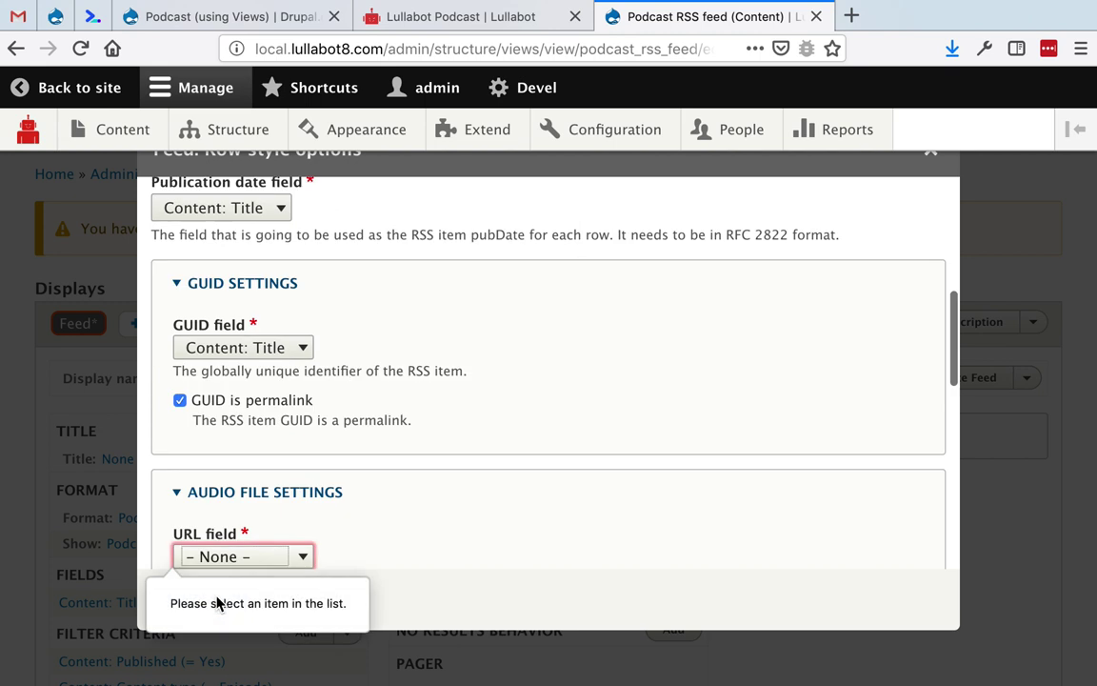
pyautogui.click(215, 556)
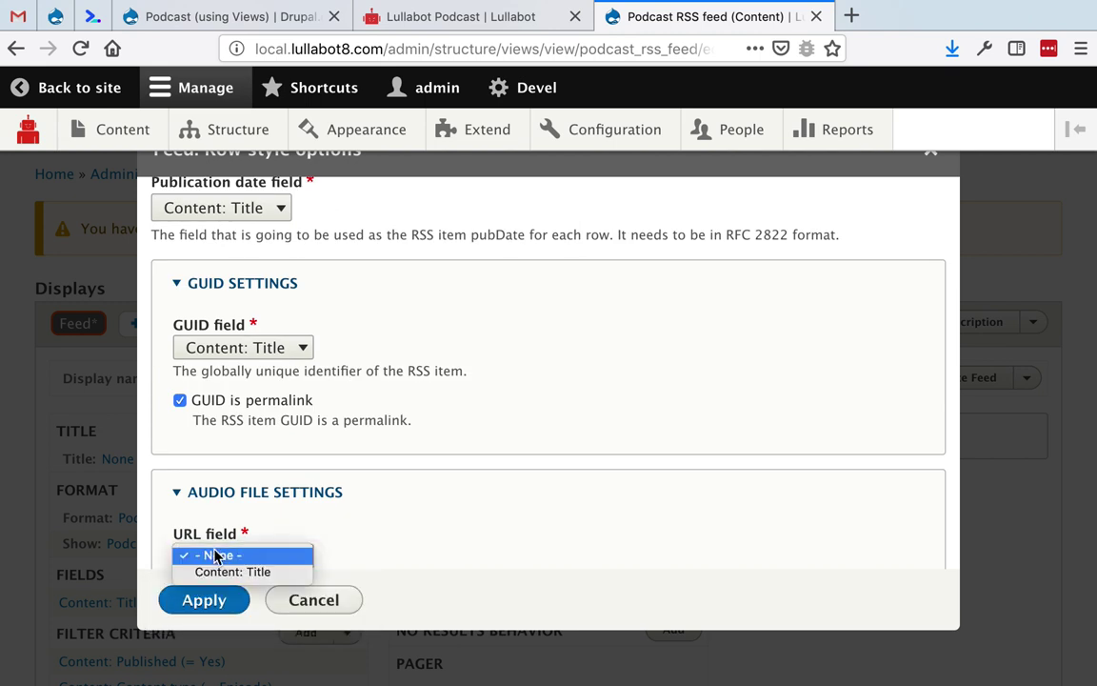
pyautogui.click(217, 571)
pyautogui.click(211, 602)
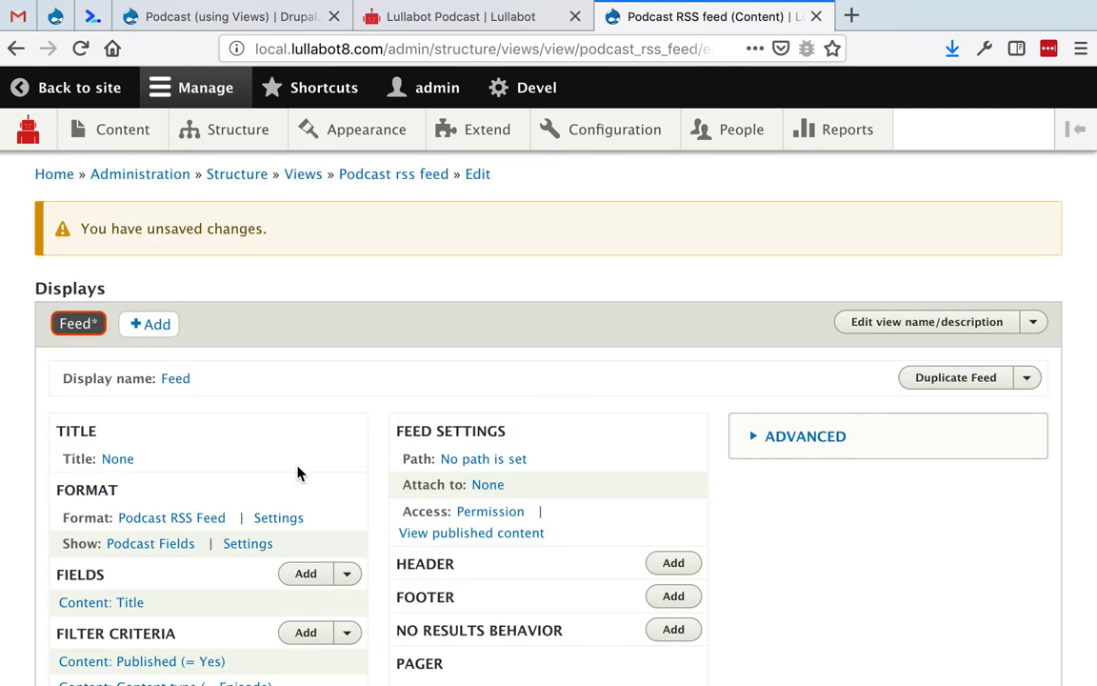
pyautogui.scroll(-2, 297, 473)
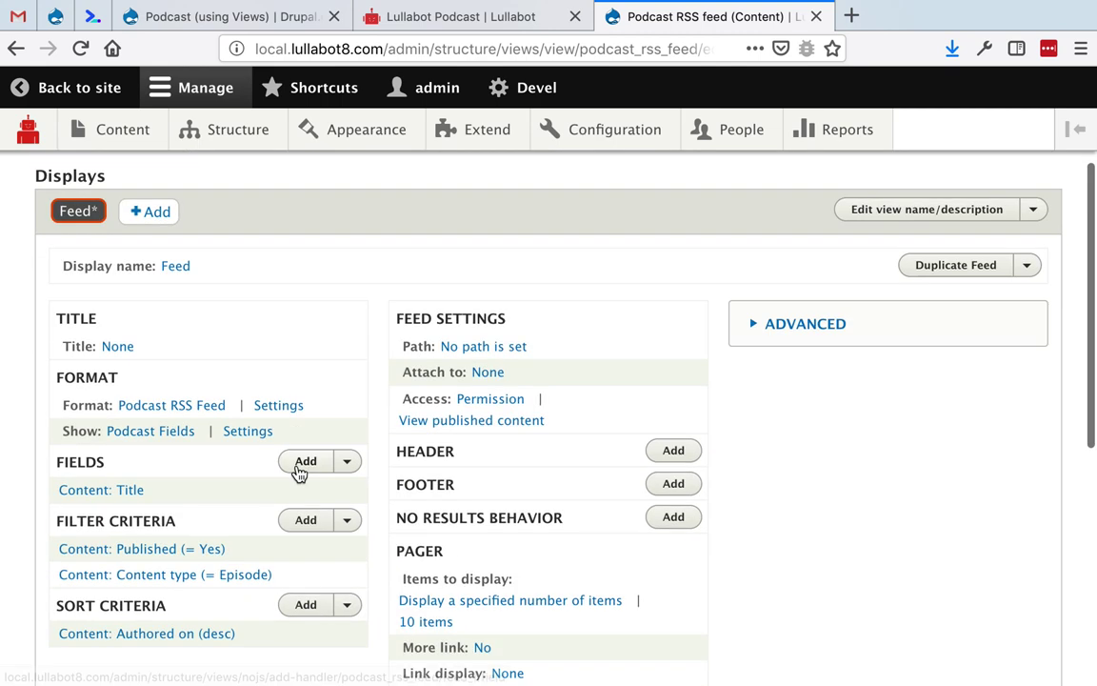
pyautogui.click(481, 349)
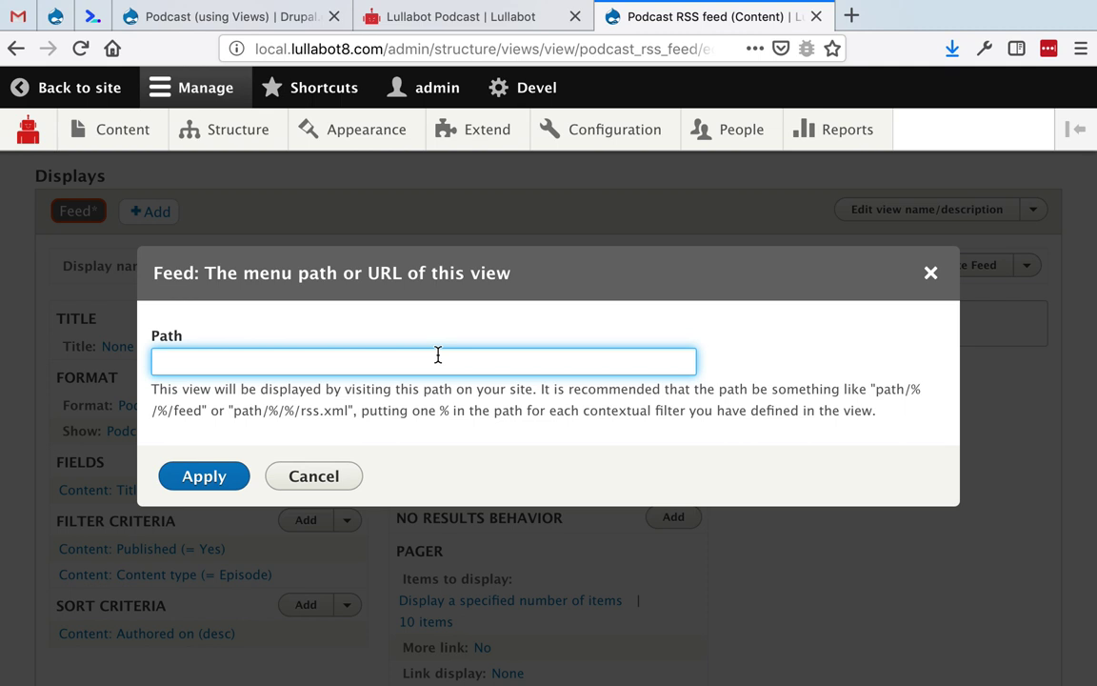
pyautogui.write('/my ')
pyautogui.write('podcast/f')
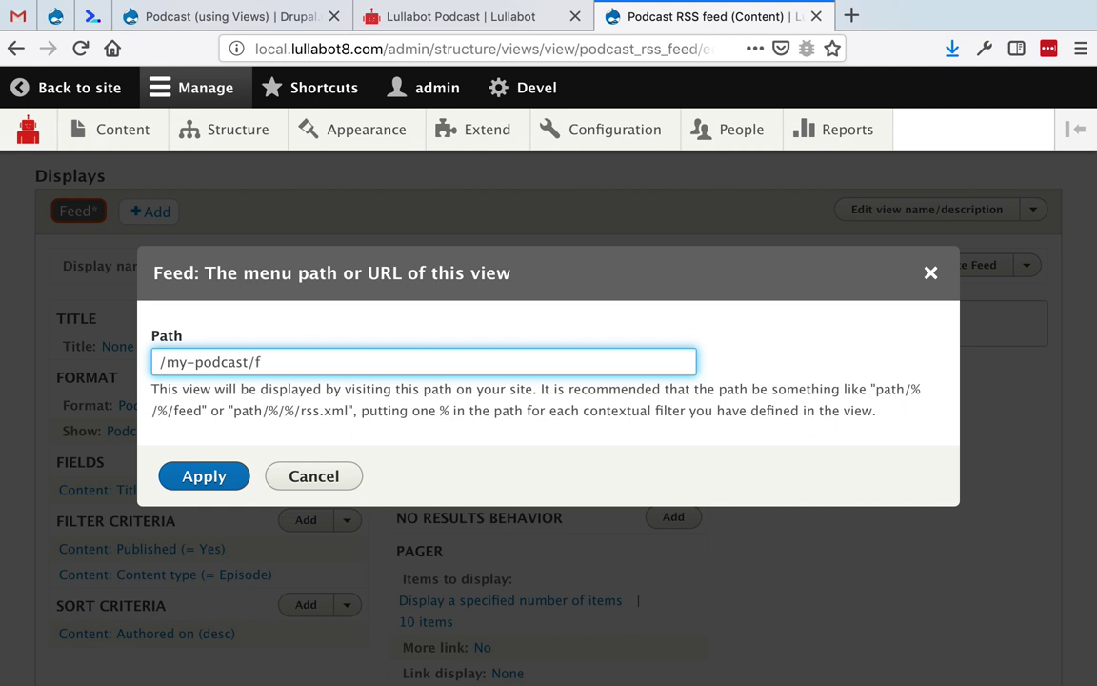
pyautogui.write('eed.xml')
pyautogui.press('Escape')
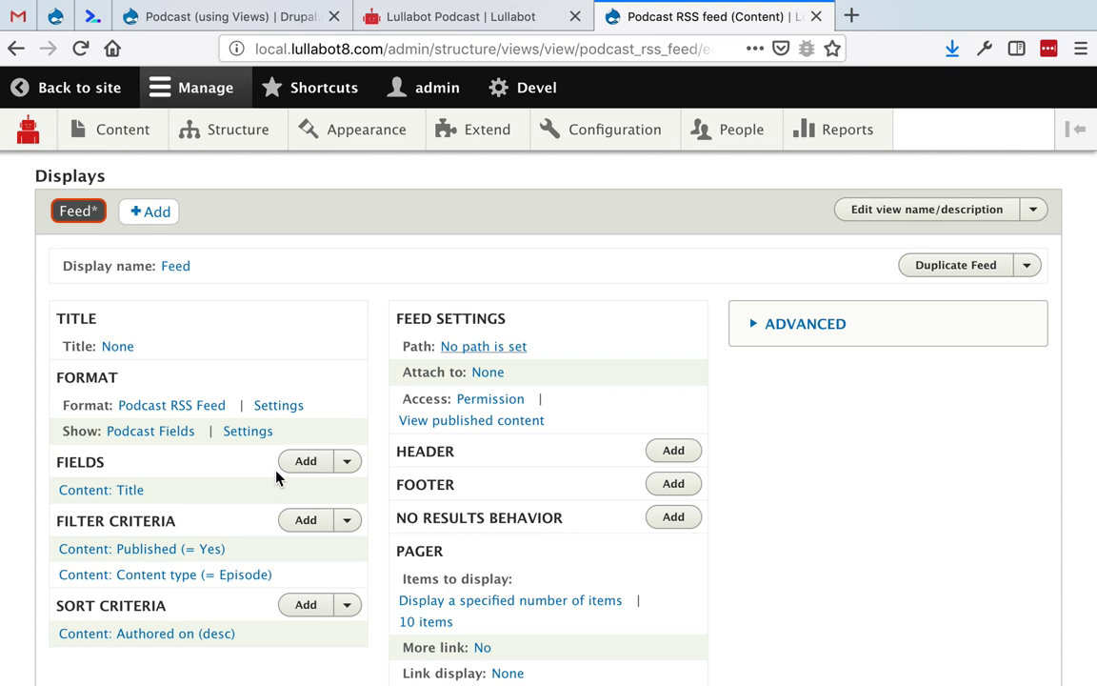
# - Open the Podcast RSS Feed format settings and check which fields are available for the feed's Description
pyautogui.click(284, 408)
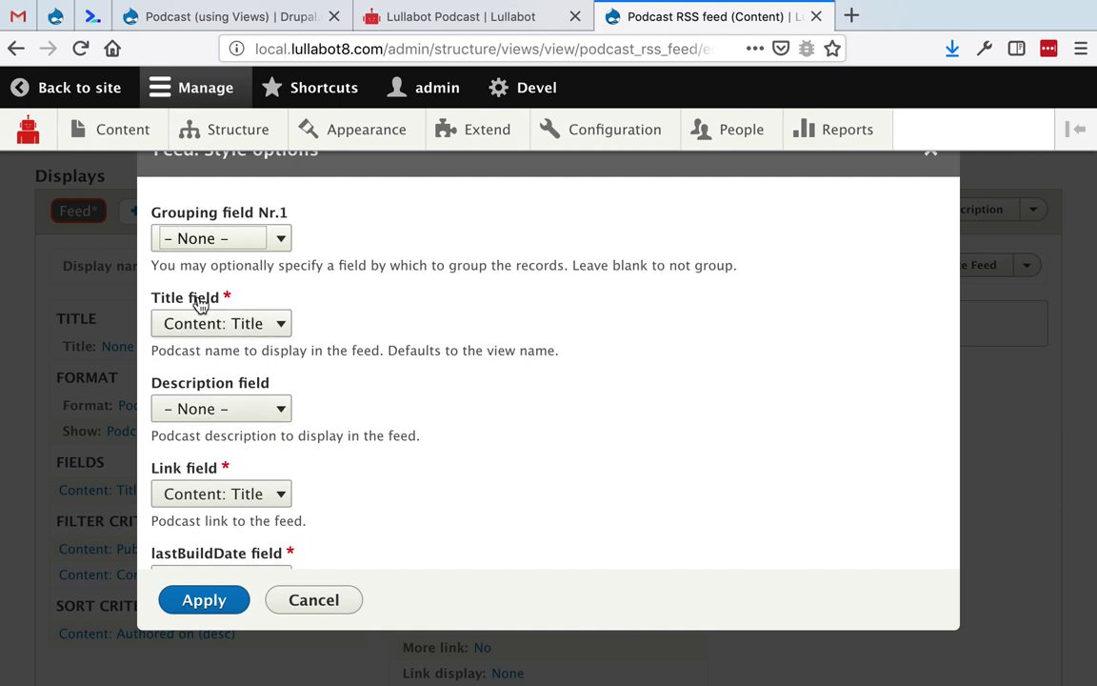
pyautogui.click(209, 407)
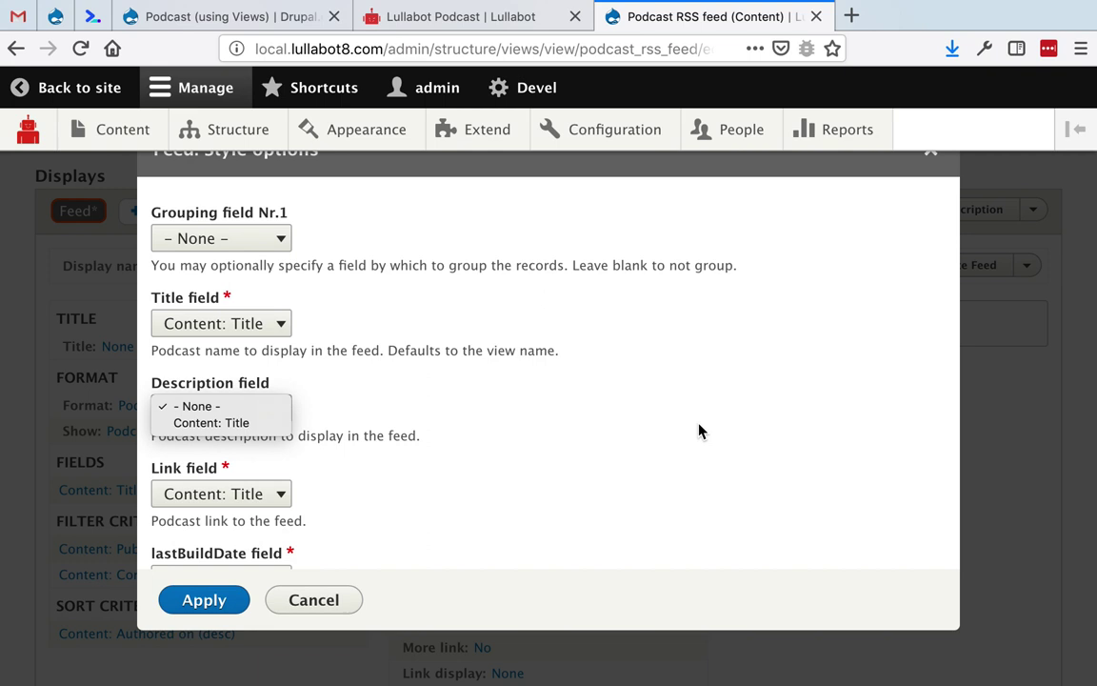
pyautogui.click(550, 421)
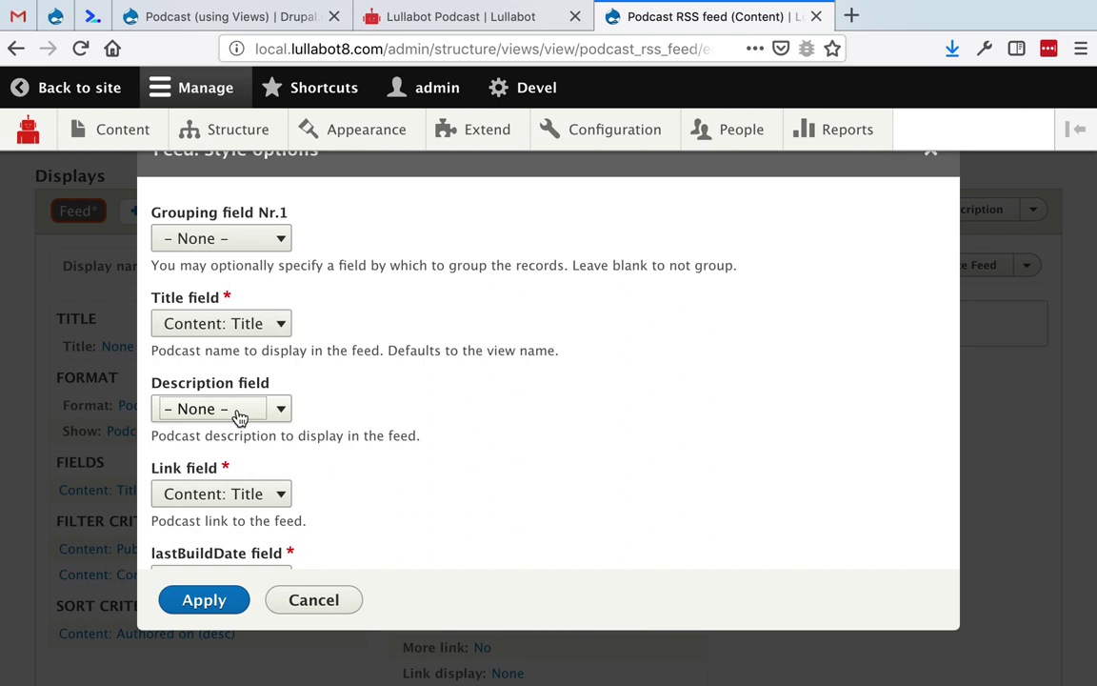
pyautogui.click(190, 413)
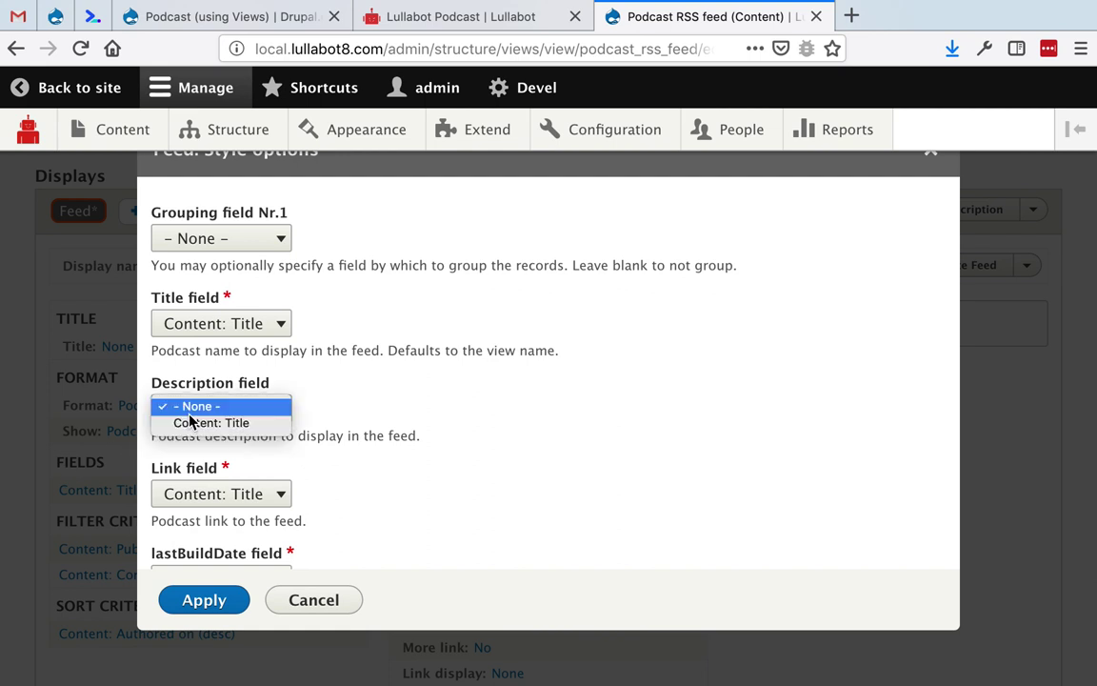
pyautogui.click(684, 489)
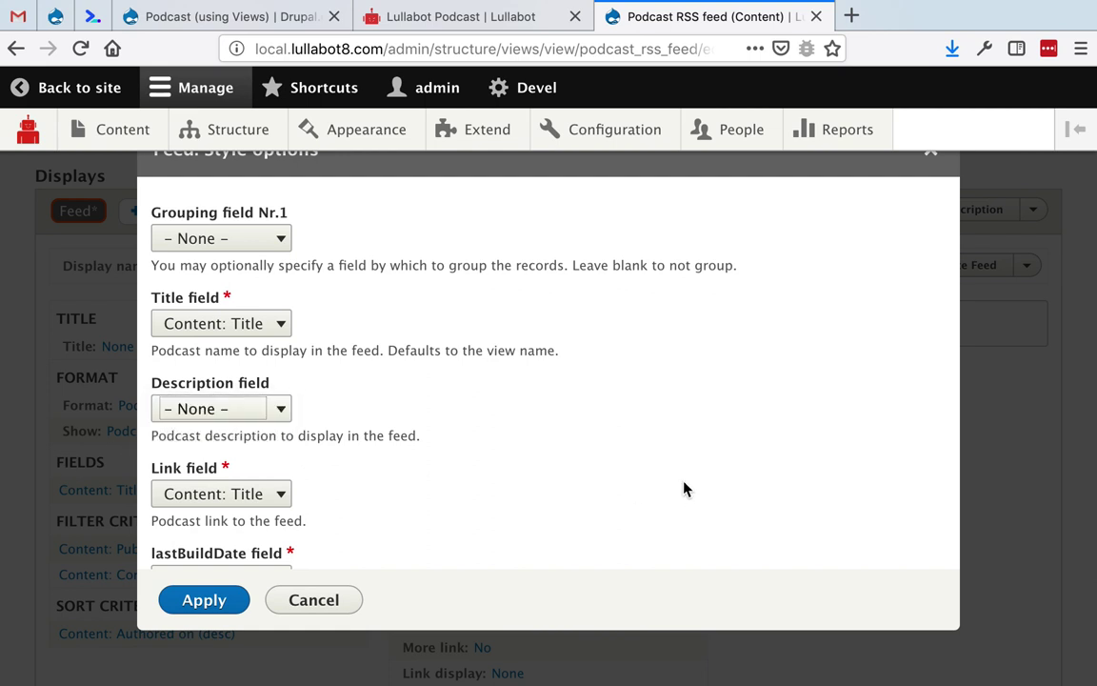
# - Review the feed's remaining style options through the iTunes owner fields, check the Feed Author choices, and close the settings without applying
pyautogui.scroll(-1, 375, 374)
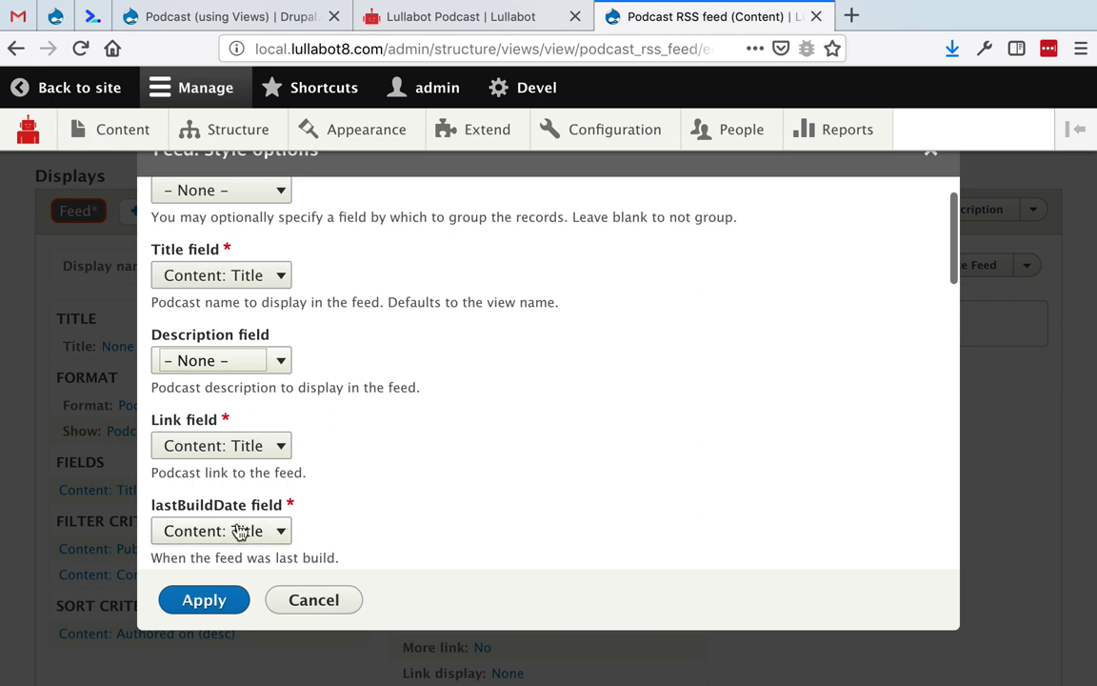
pyautogui.scroll(-2, 240, 531)
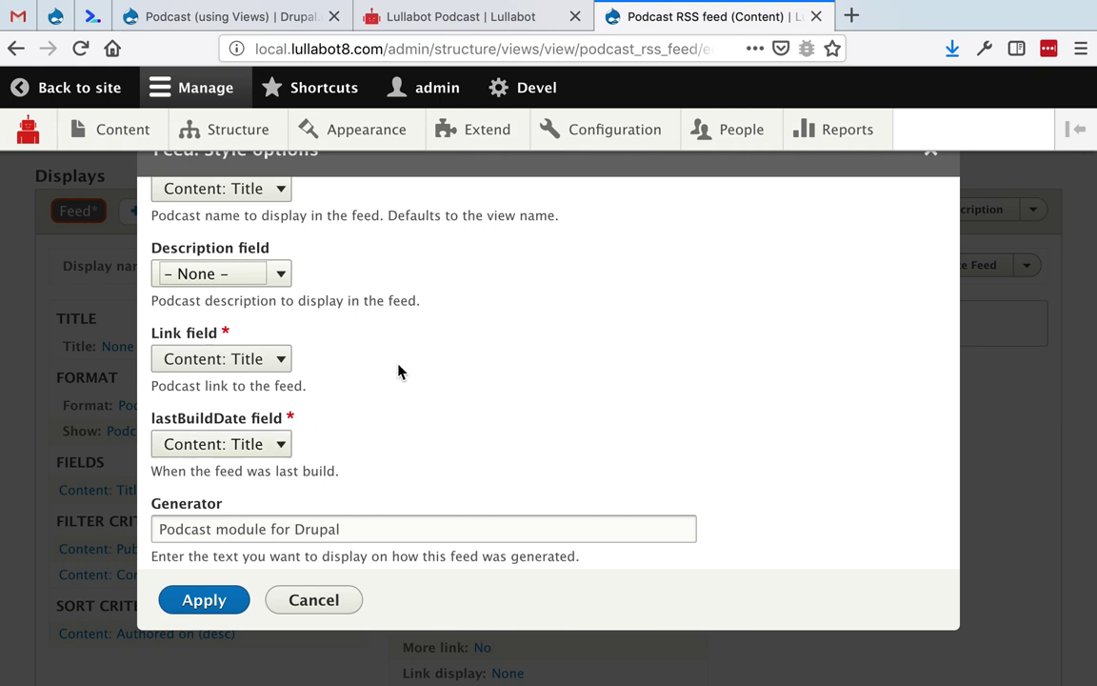
pyautogui.scroll(-4, 399, 371)
pyautogui.scroll(-3, 400, 370)
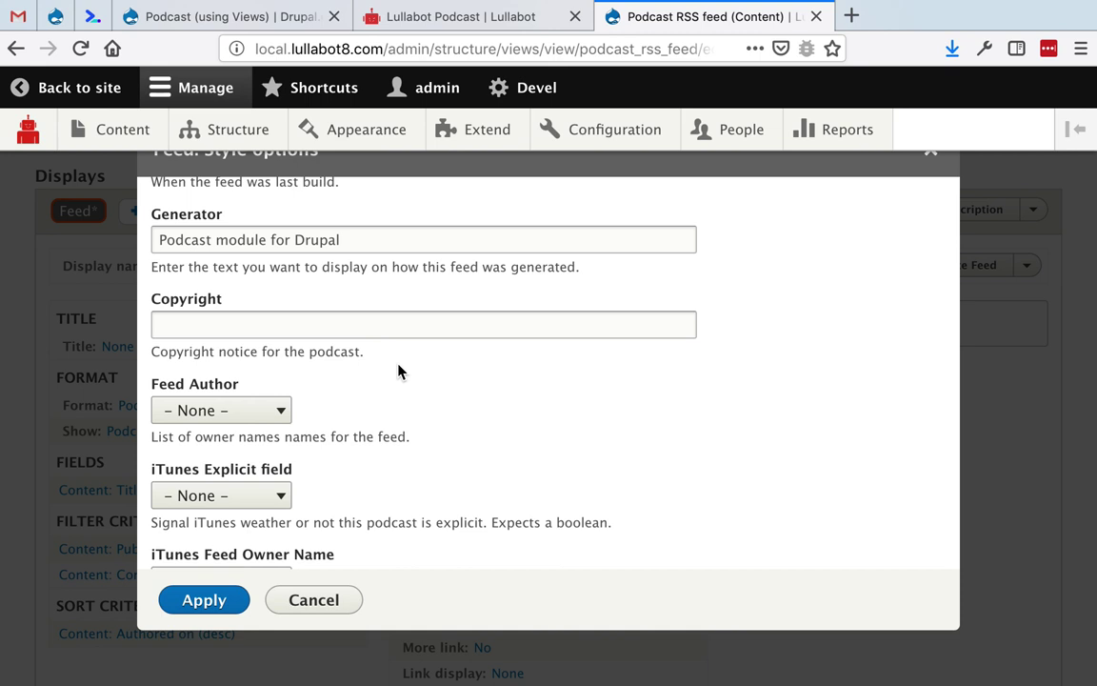
pyautogui.click(238, 410)
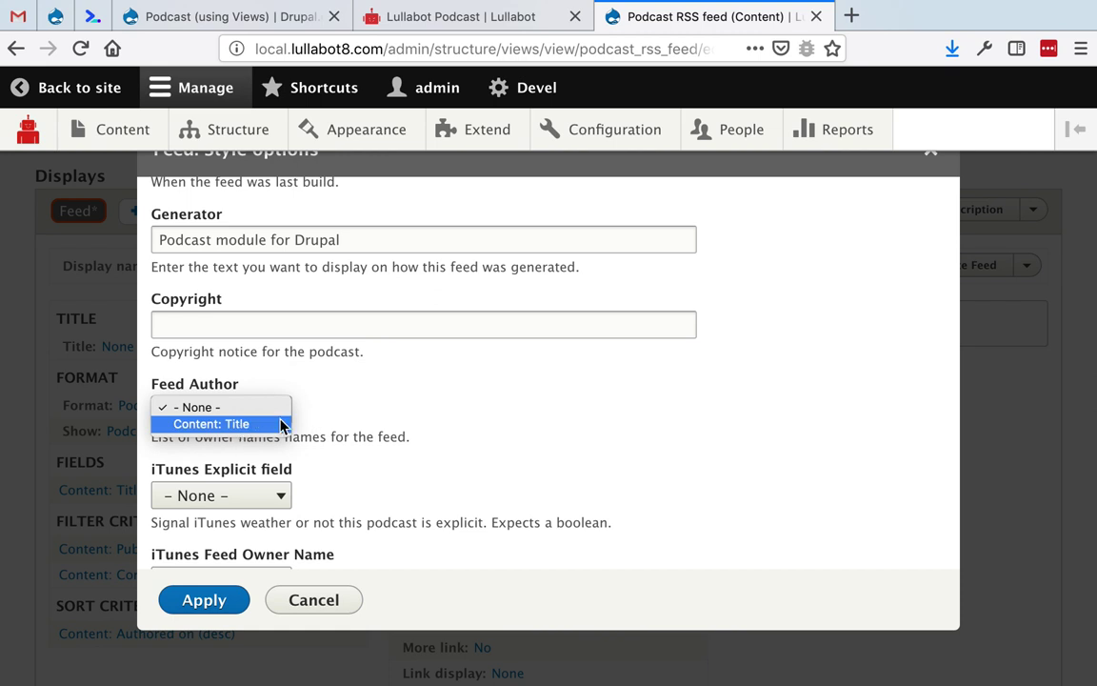
pyautogui.click(580, 416)
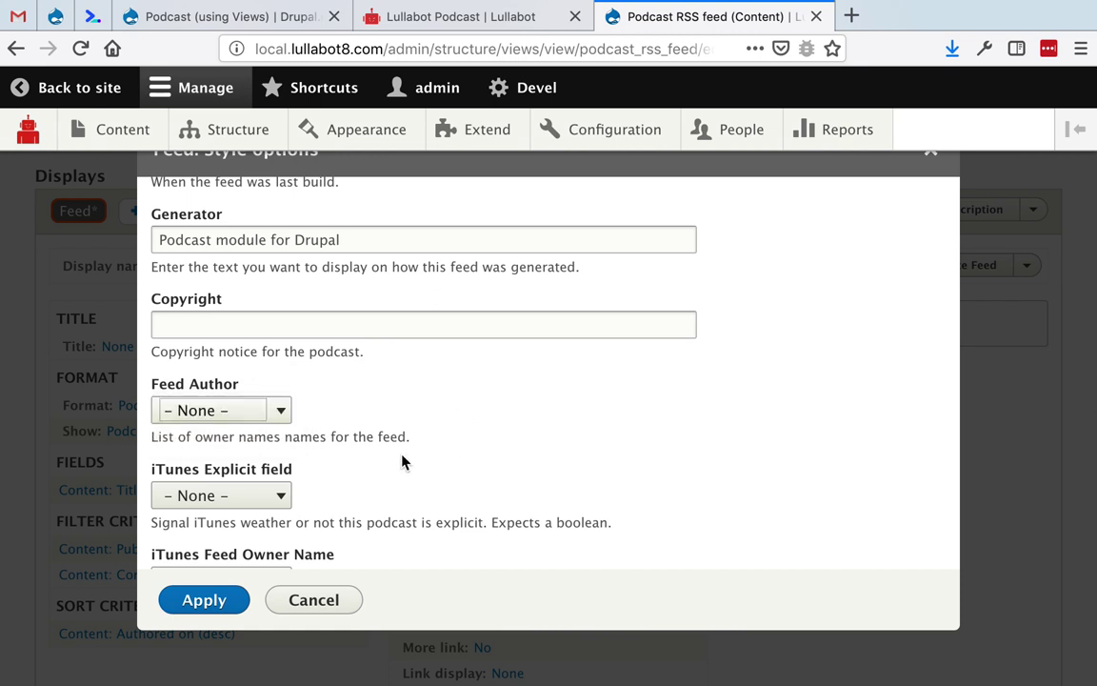
pyautogui.scroll(-3, 457, 491)
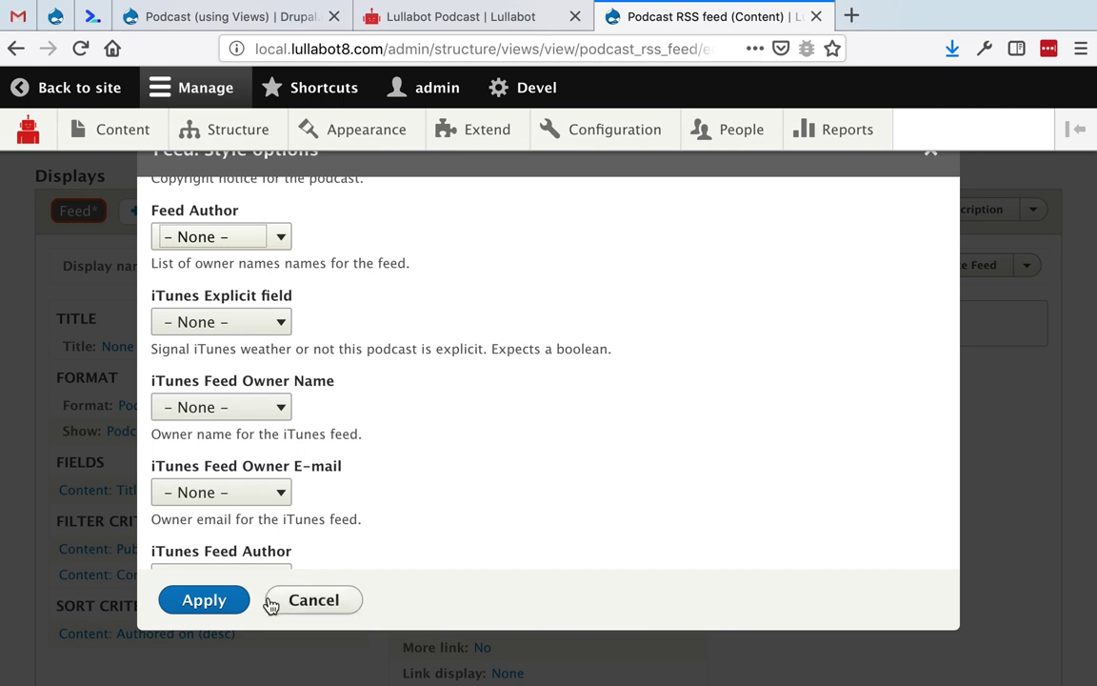
pyautogui.click(325, 602)
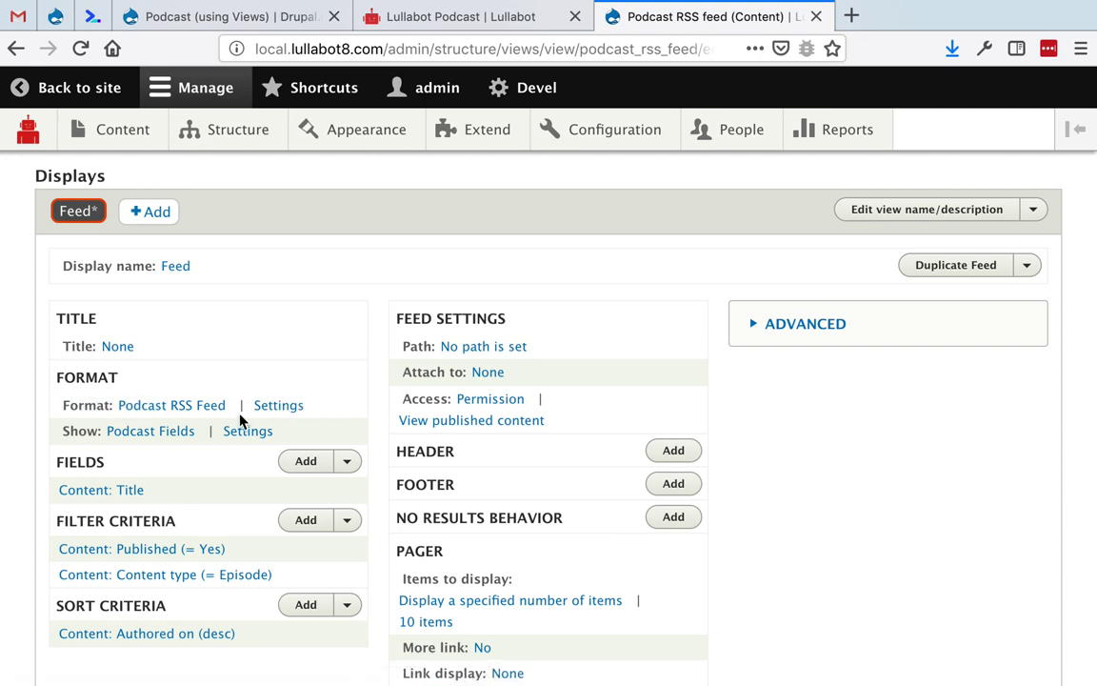
pyautogui.tripleClick(307, 411)
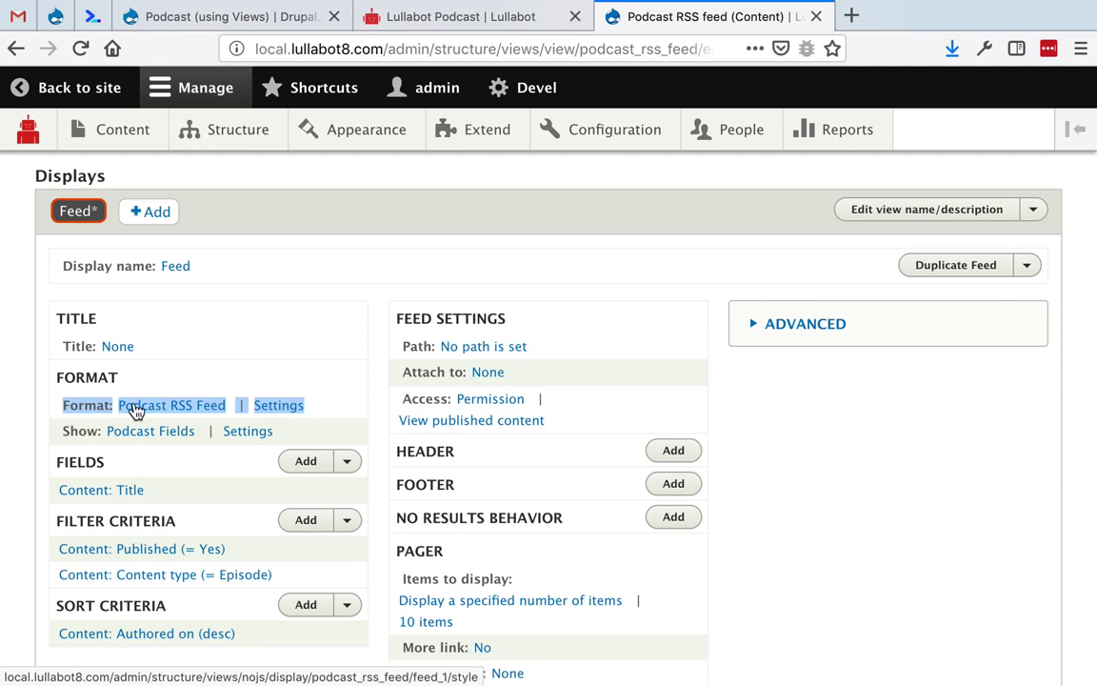
pyautogui.doubleClick(313, 431)
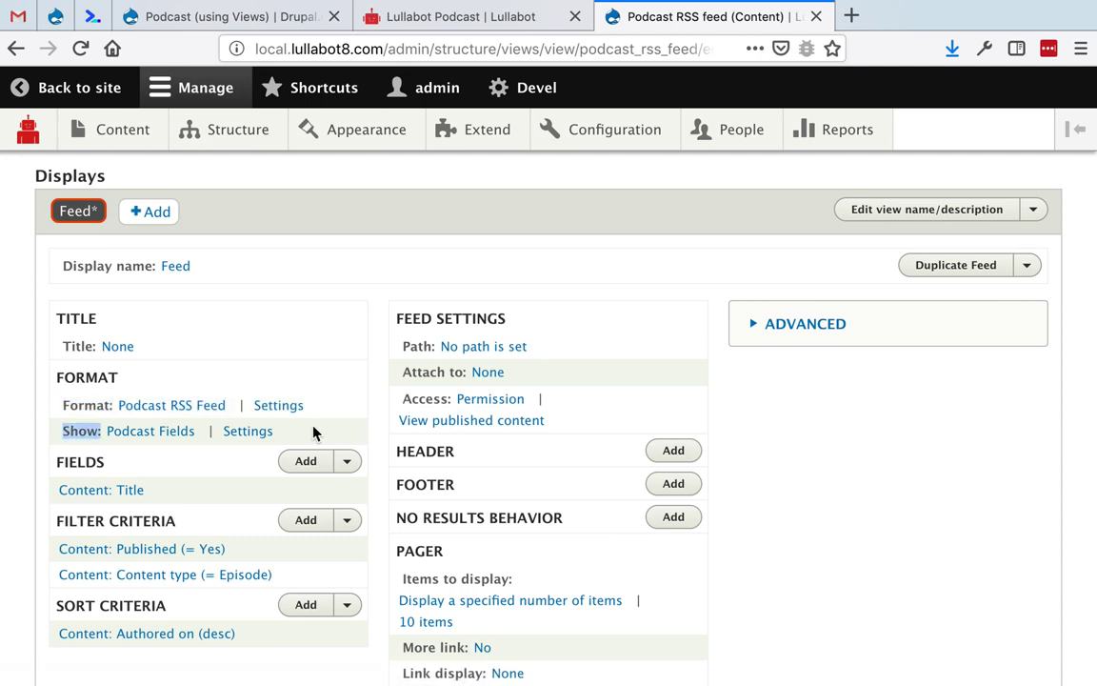
pyautogui.keyDown('shift'); pyautogui.click(258, 433); pyautogui.keyUp('shift')
pyautogui.keyDown('shift'); pyautogui.click(84, 405); pyautogui.keyUp('shift')
pyautogui.click(69, 426)
pyautogui.moveTo(68, 425); pyautogui.dragTo(269, 436)
pyautogui.click(276, 436)
pyautogui.tripleClick(274, 436)
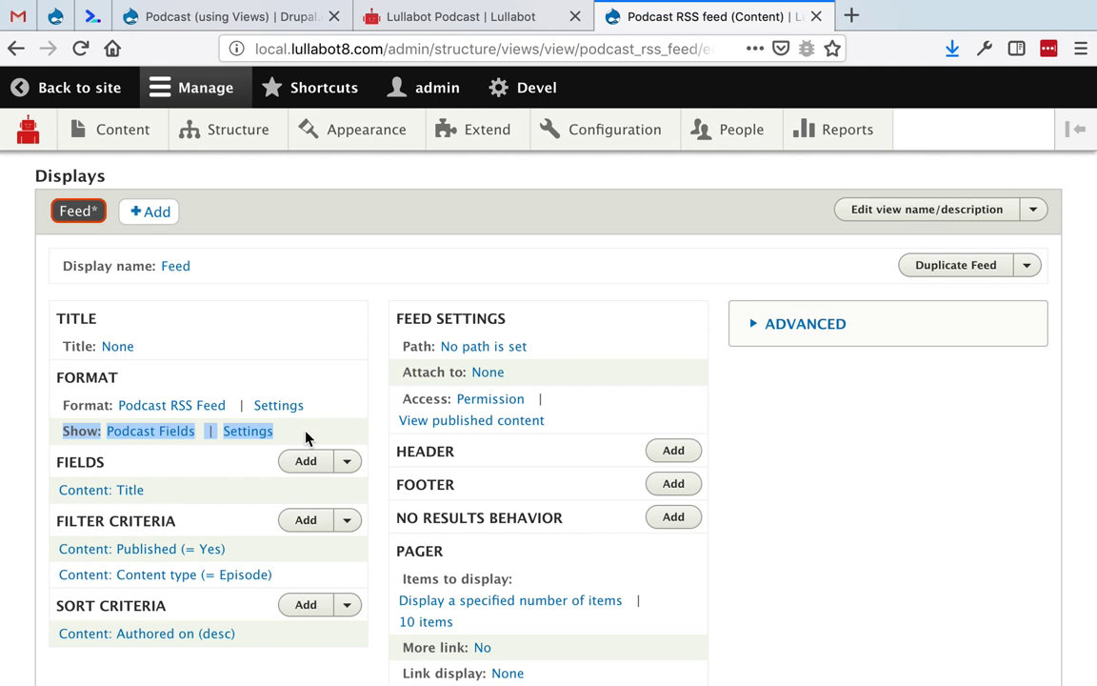
# - Open the Podcast Fields row settings and examine the description, hosts and recent episodes on the Lullabot Podcast page for comparison
pyautogui.click(257, 434)
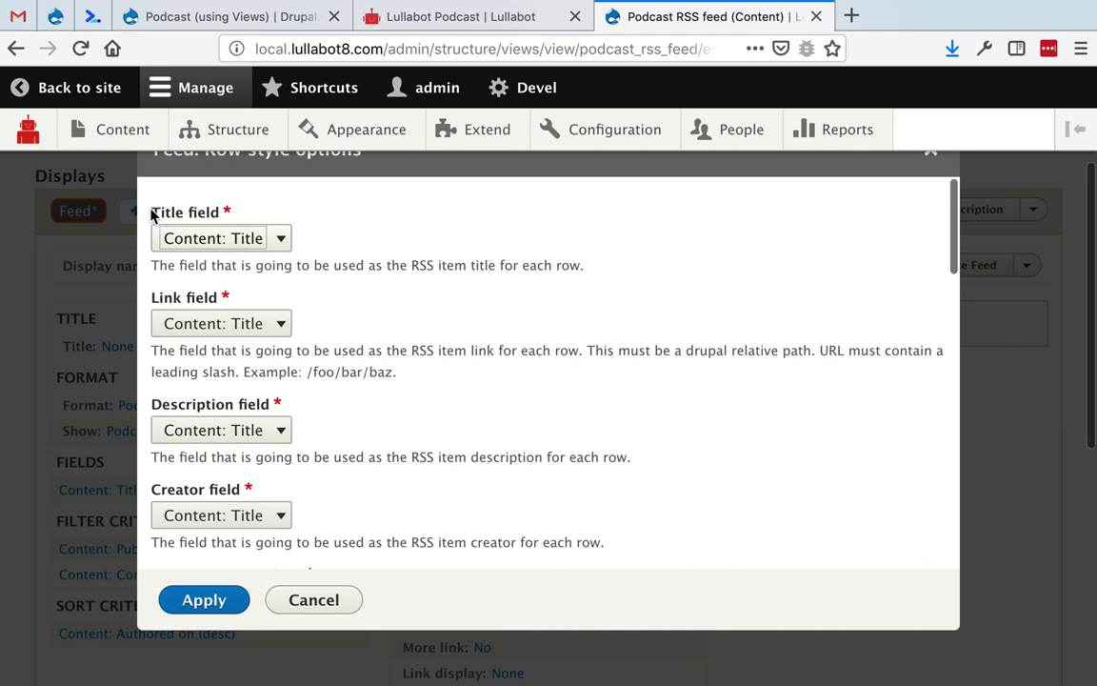
pyautogui.click(408, 18)
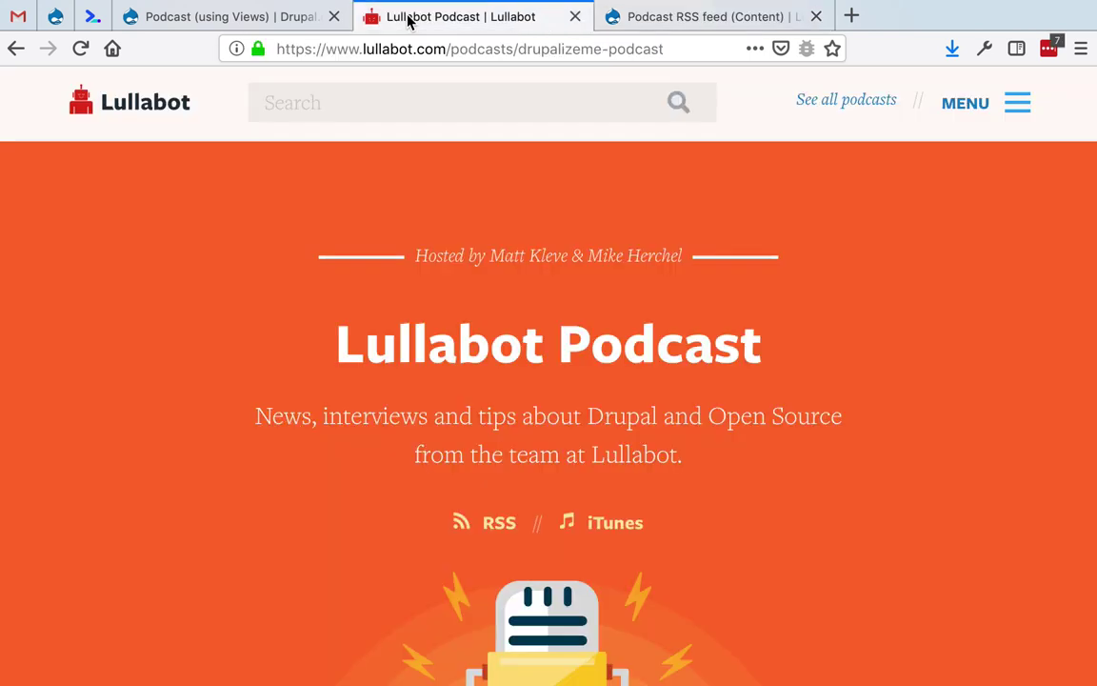
pyautogui.scroll(-5, 600, 397)
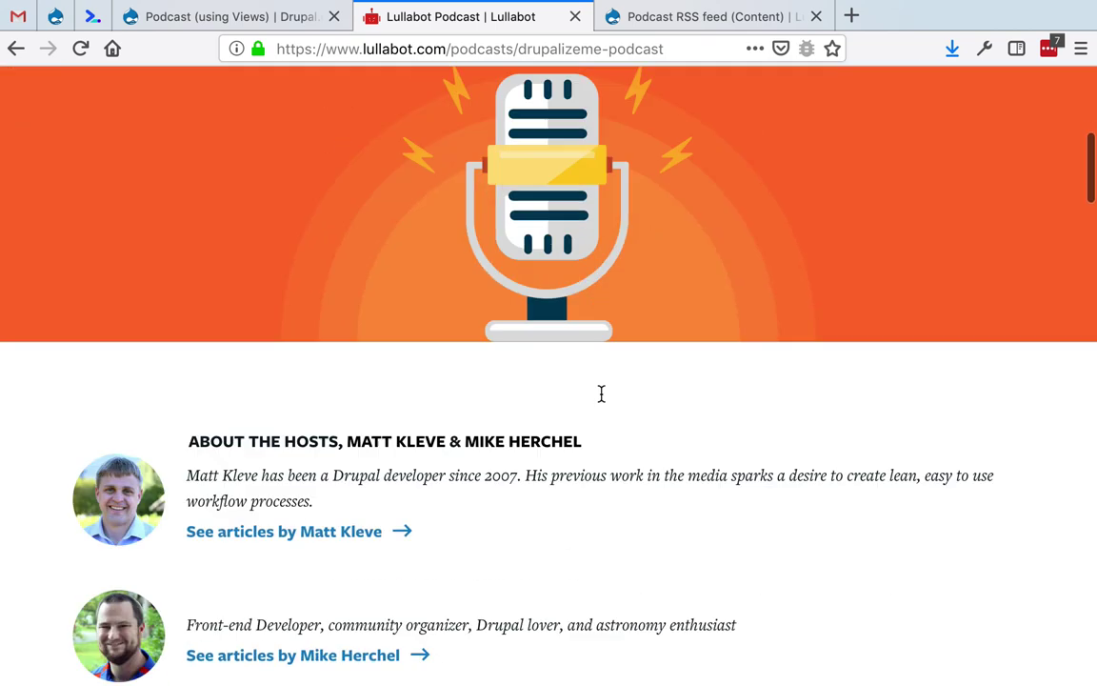
pyautogui.scroll(-4, 410, 457)
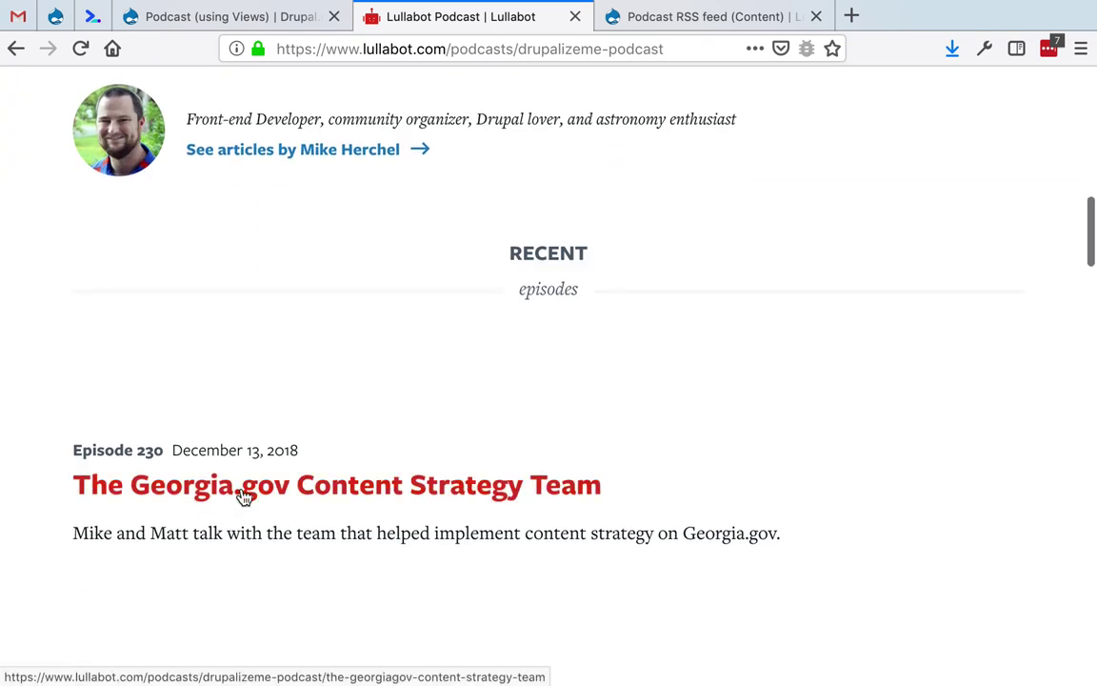
pyautogui.moveTo(51, 488); pyautogui.dragTo(802, 477)
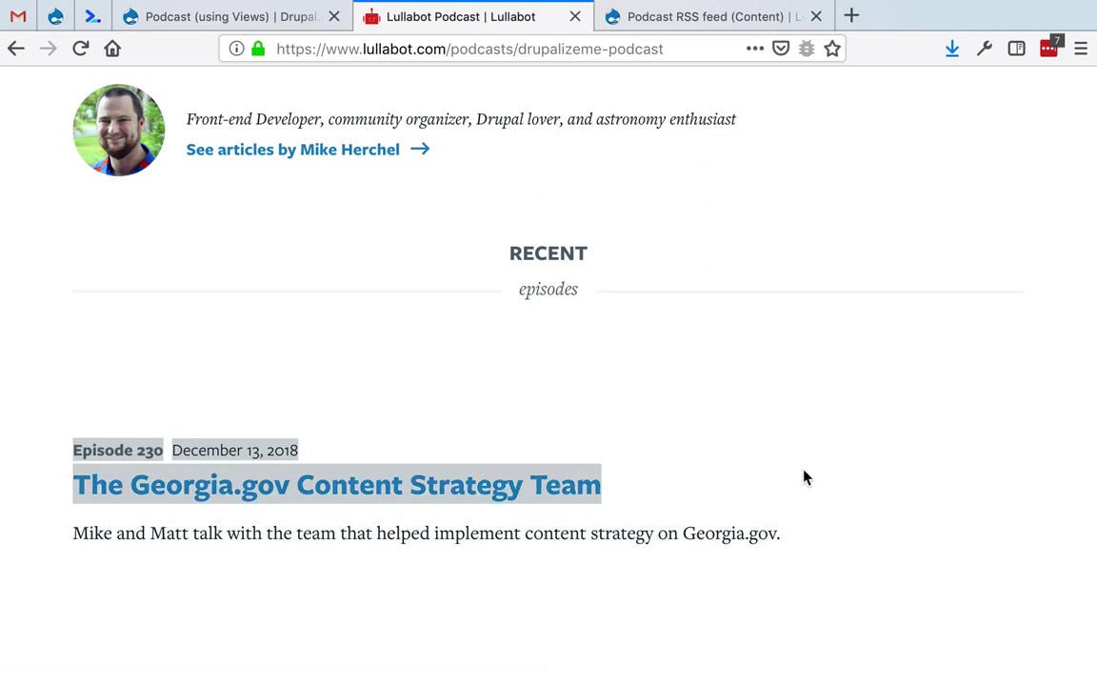
pyautogui.scroll(10, 803, 477)
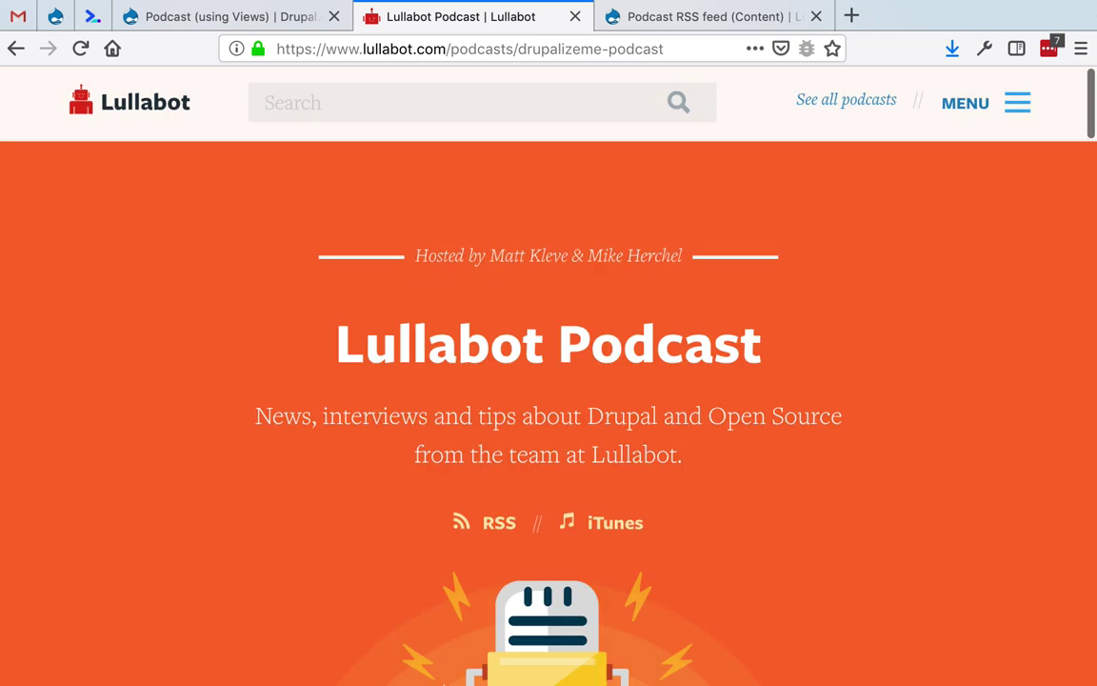
pyautogui.tripleClick(404, 415)
pyautogui.scroll(-3, 404, 412)
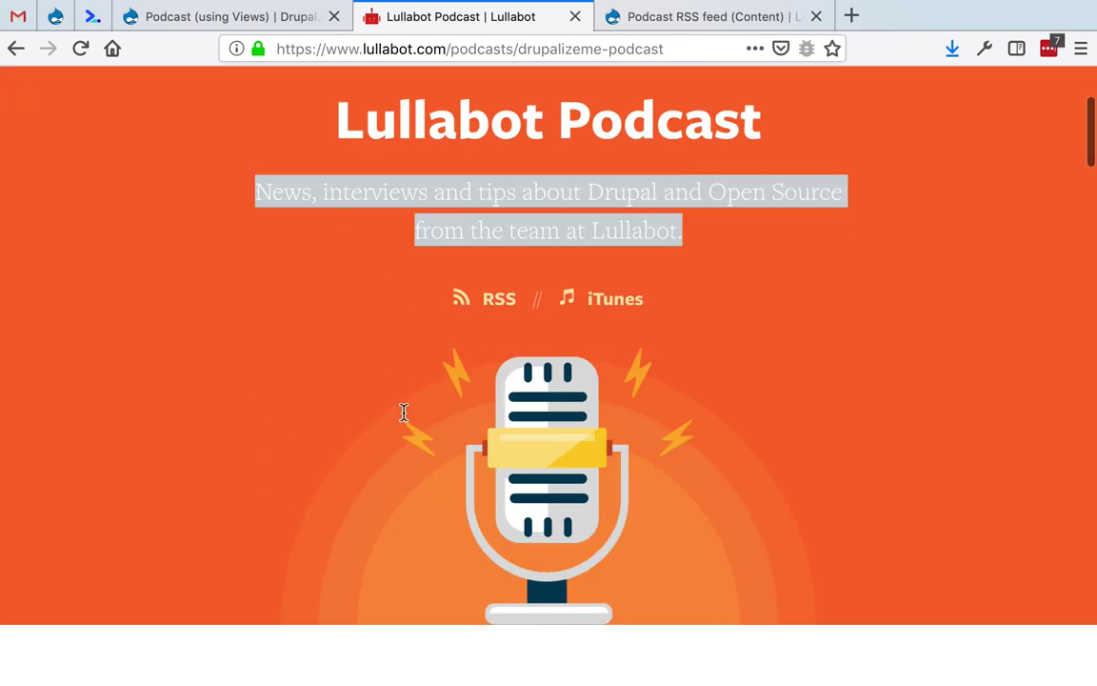
pyautogui.scroll(-5, 404, 412)
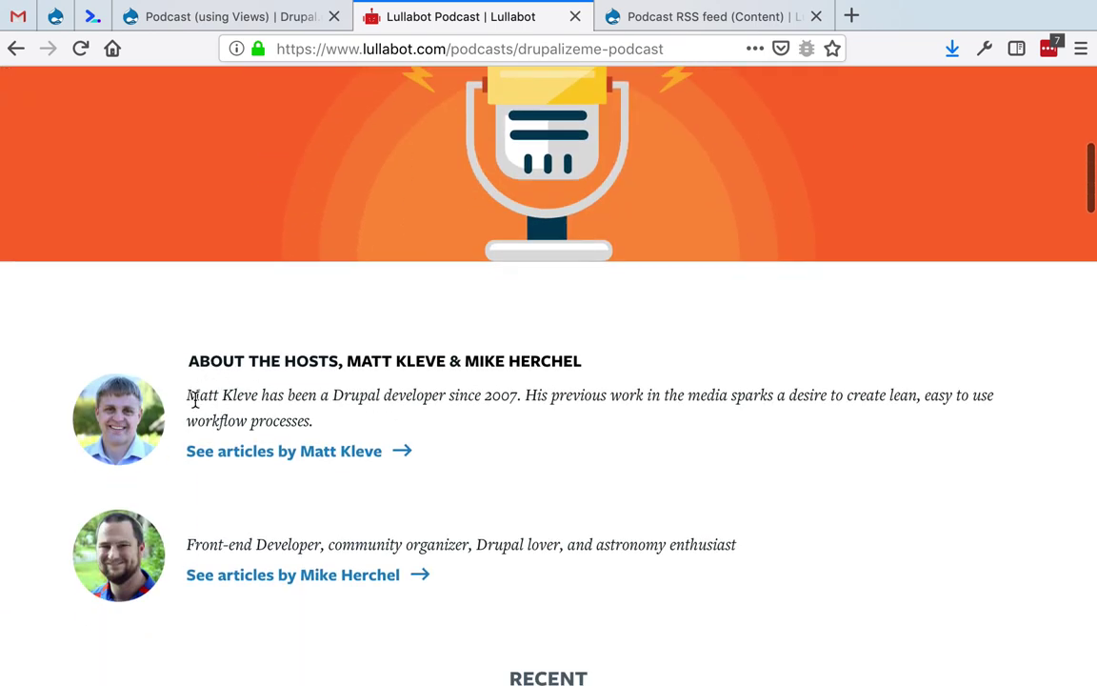
pyautogui.scroll(1, 203, 352)
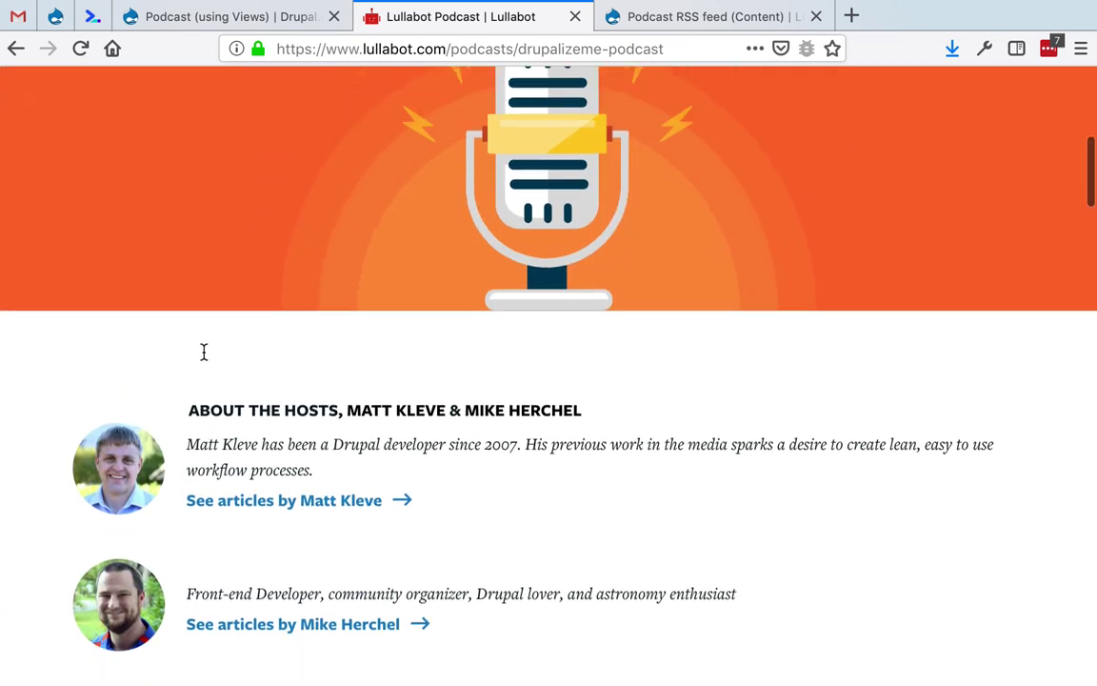
pyautogui.scroll(3, 203, 357)
pyautogui.scroll(-10, 203, 357)
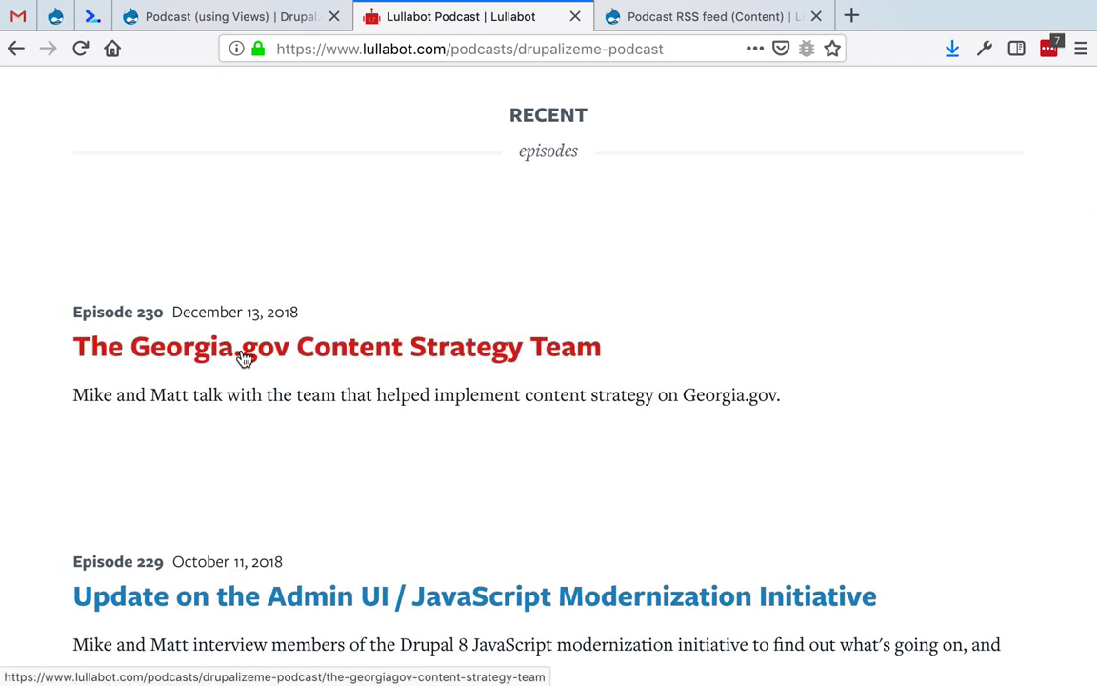
# - Examine the guests and description of The Georgia.gov Content Strategy Team episode, and close the Drupal view's row style options without applying
pyautogui.click(243, 356)
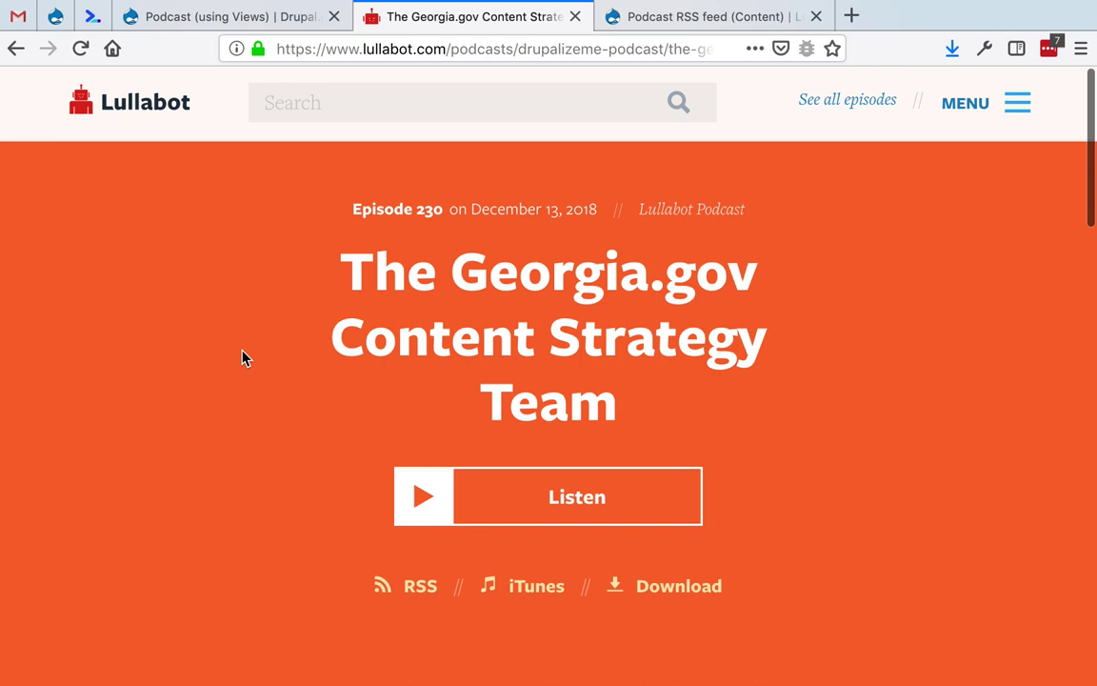
pyautogui.scroll(-8, 241, 358)
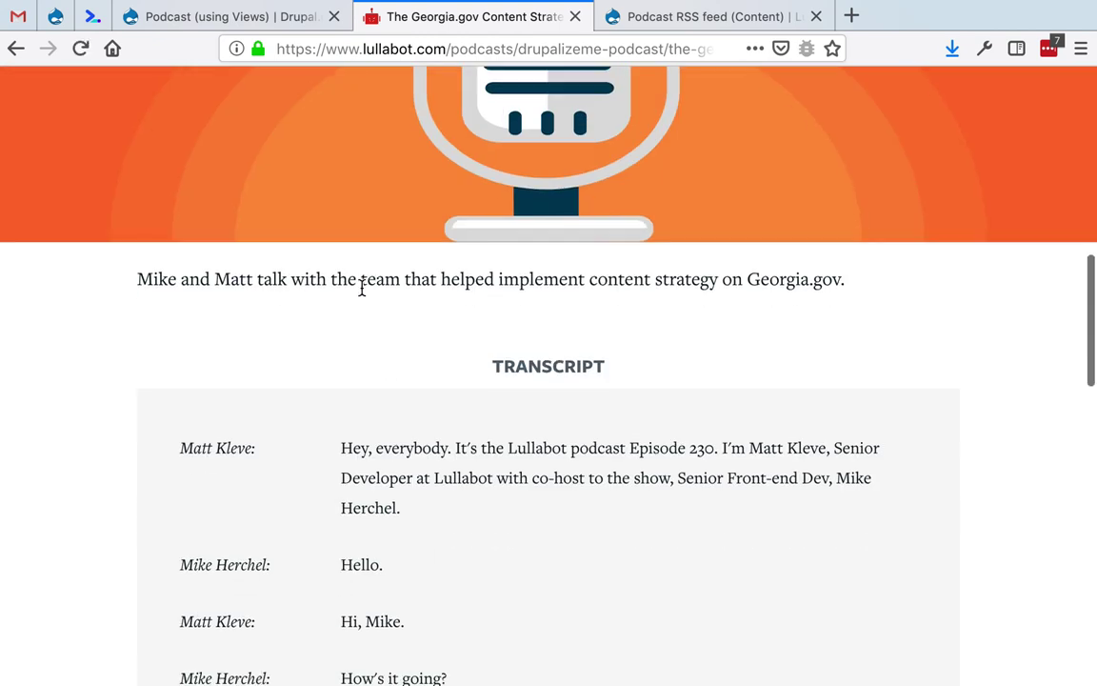
pyautogui.tripleClick(488, 275)
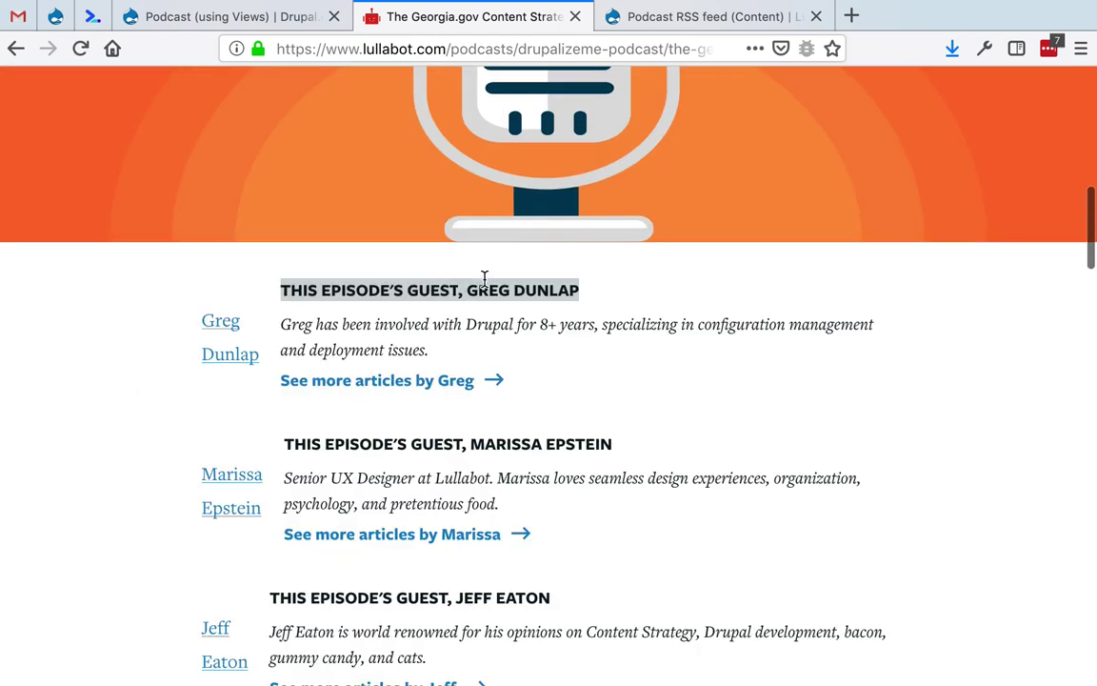
pyautogui.scroll(3, 762, 382)
pyautogui.scroll(-7, 799, 386)
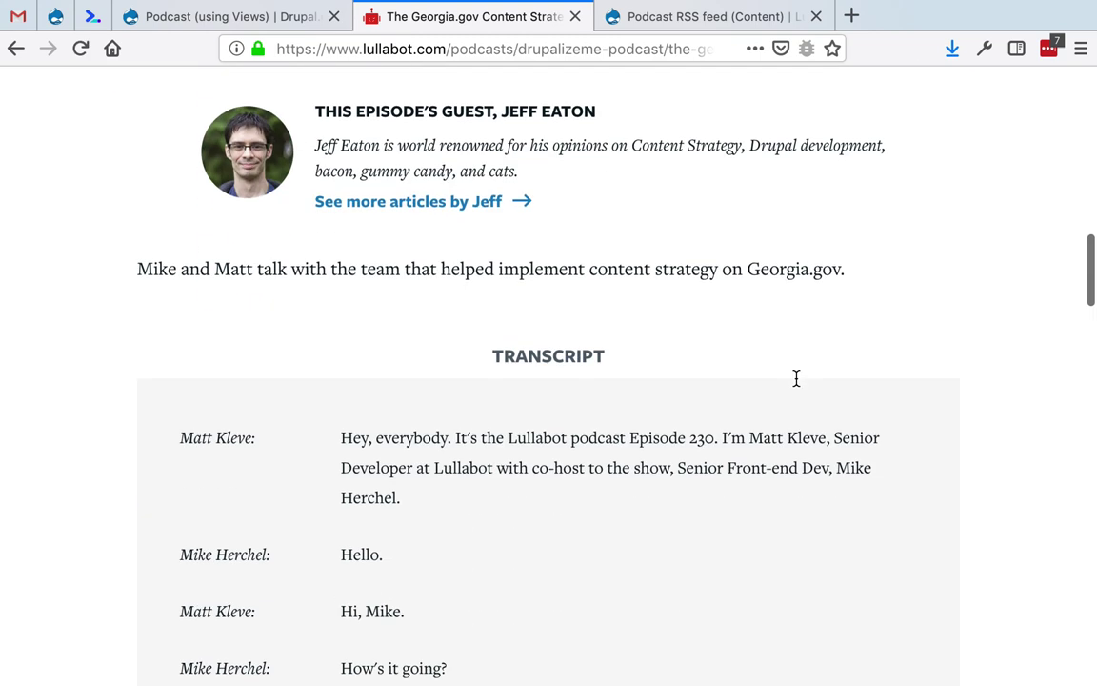
pyautogui.tripleClick(670, 240)
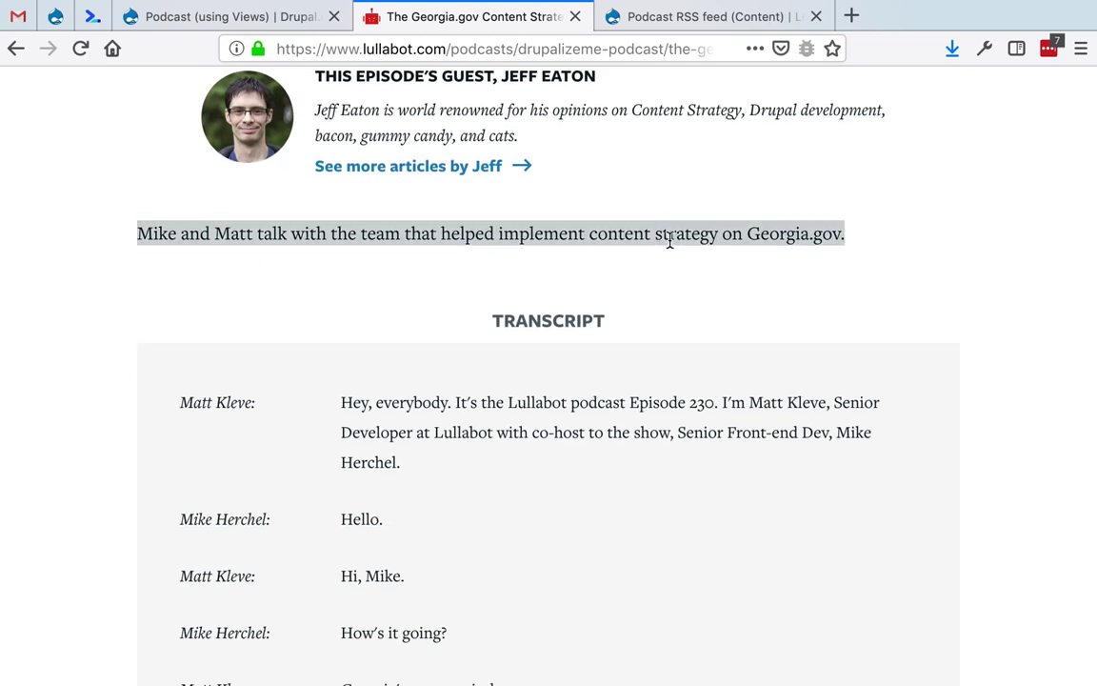
pyautogui.click(642, 17)
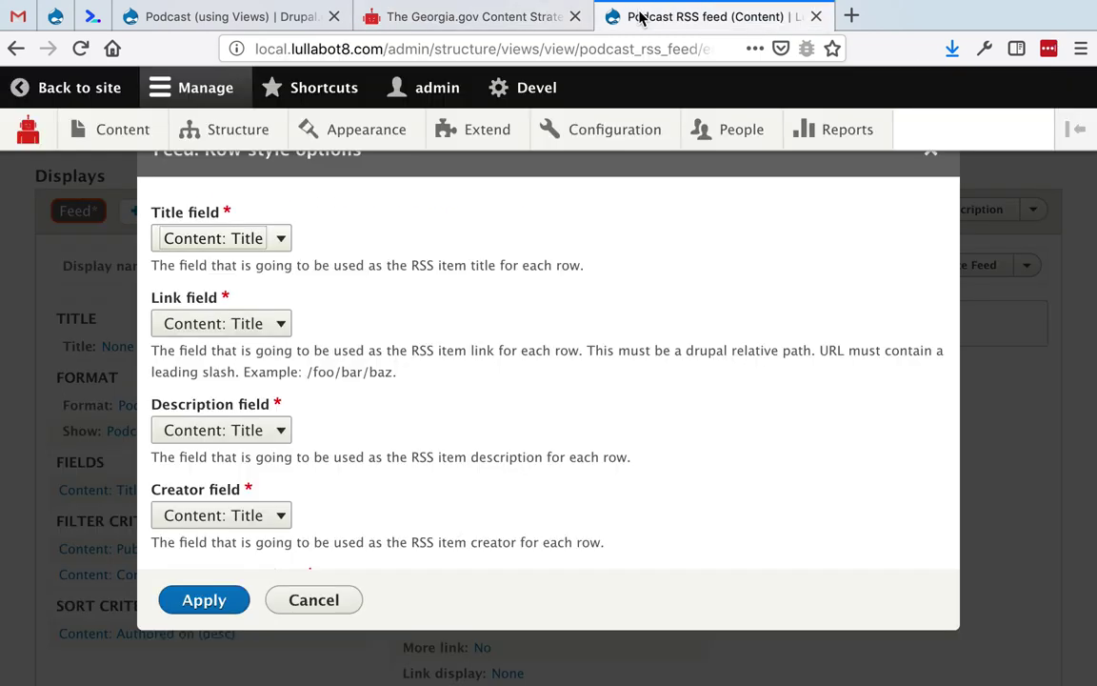
pyautogui.click(327, 604)
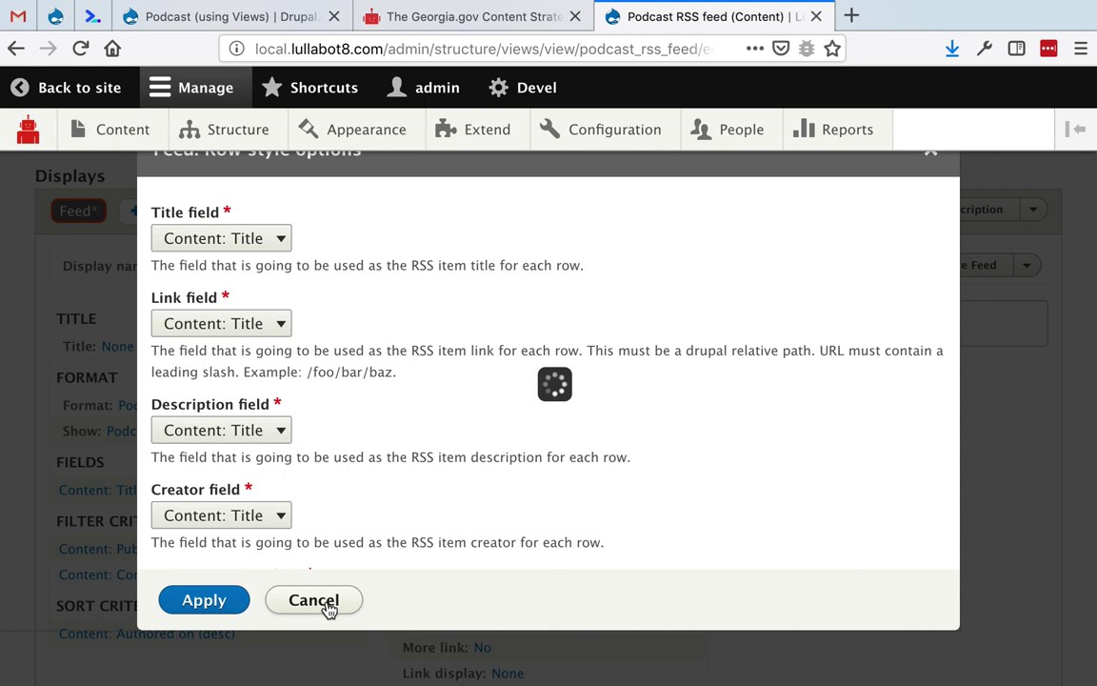